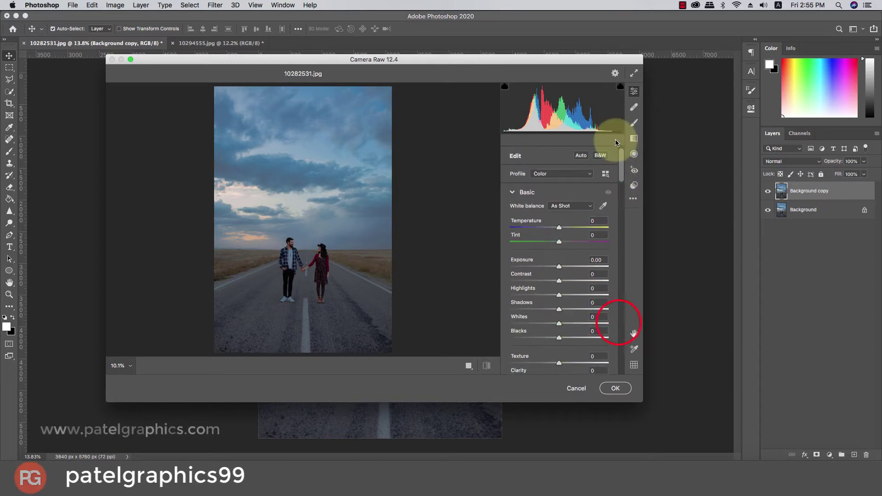
Apply automatic tone correction to the road photo, and set Clarity to +2 and Vibrance to +32
{"action": "left_click", "coordinate": [579, 157]}
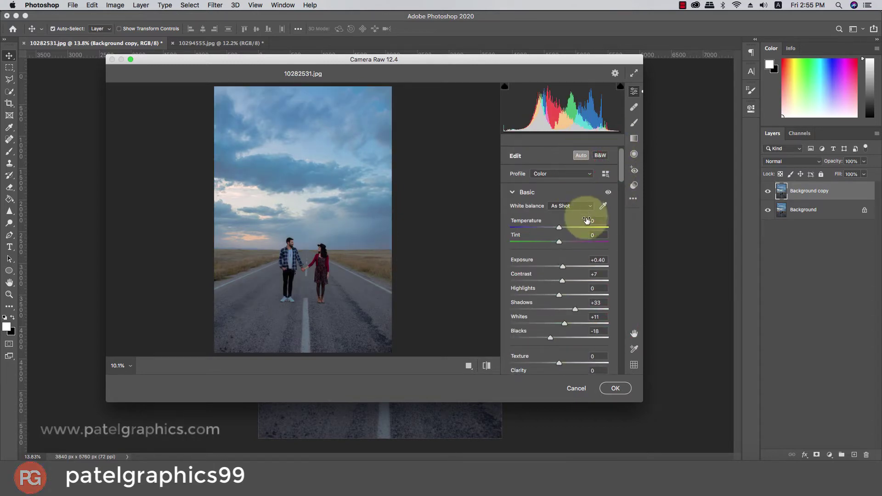
{"action": "scroll", "coordinate": [561, 260], "scroll_direction": "down", "scroll_amount": 1}
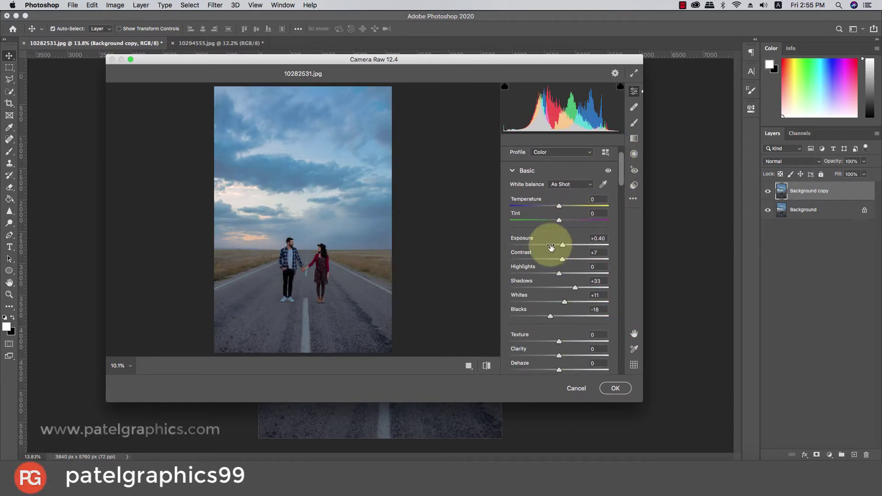
{"action": "left_click_drag", "start_coordinate": [621, 173], "coordinate": [622, 200]}
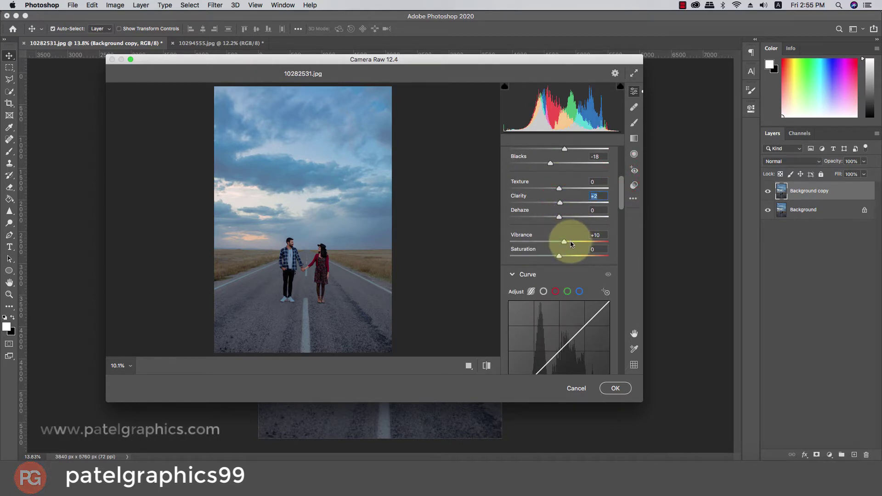
{"action": "left_click_drag", "start_coordinate": [570, 244], "coordinate": [574, 242]}
{"action": "scroll", "coordinate": [531, 228], "scroll_direction": "down", "scroll_amount": 1}
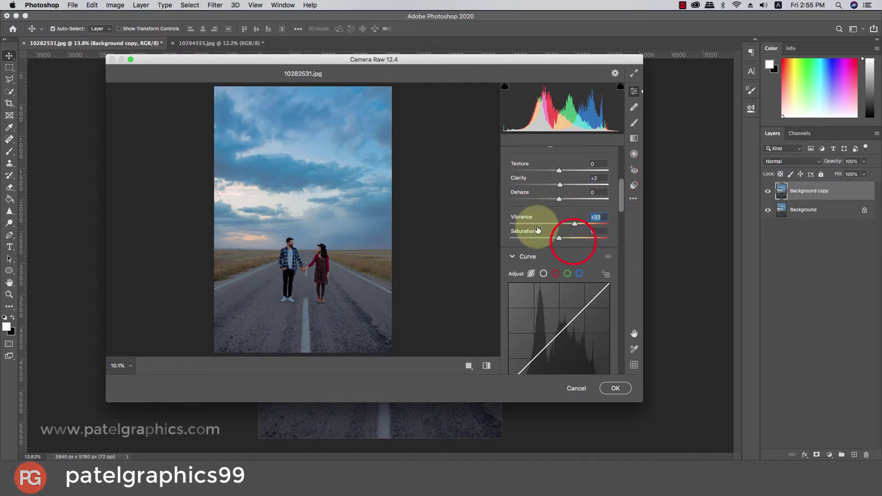
Set the tone curve's Highlights to +2 and Lights to +8, and the Color Mixer's Oranges luminance to +14
{"action": "left_click_drag", "start_coordinate": [621, 192], "coordinate": [619, 228]}
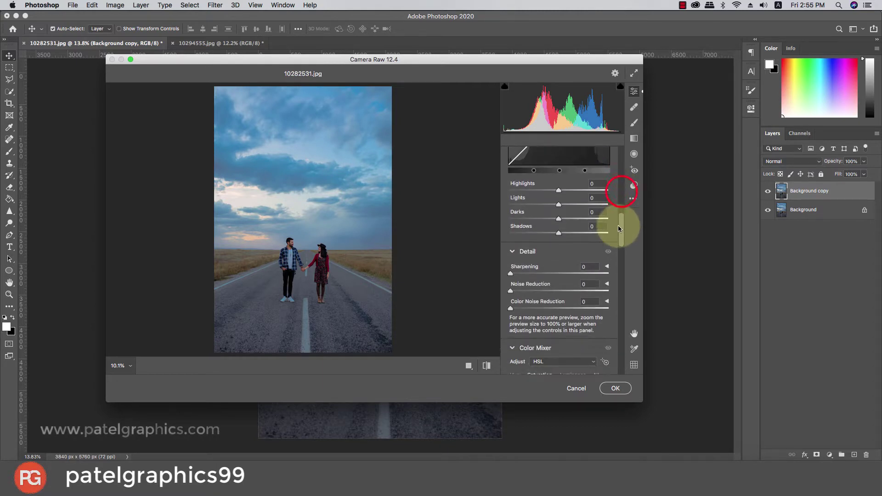
{"action": "scroll", "coordinate": [557, 280], "scroll_direction": "down", "scroll_amount": 1}
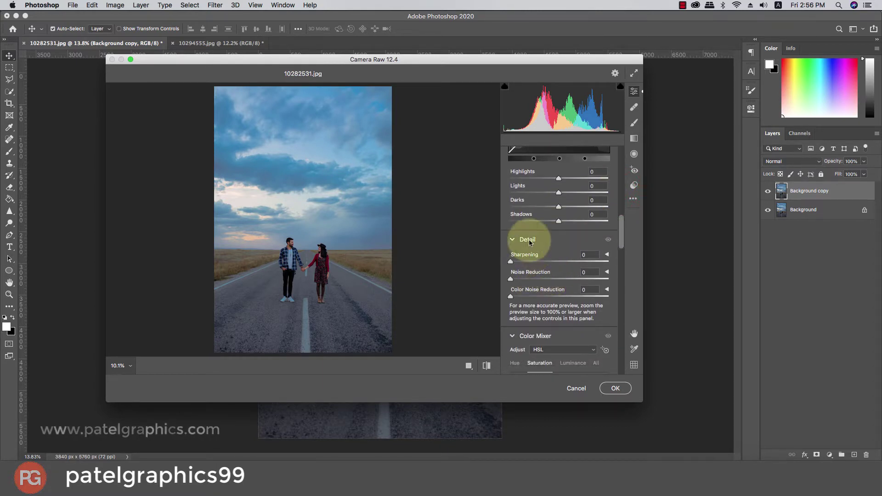
{"action": "left_click_drag", "start_coordinate": [558, 193], "coordinate": [562, 194]}
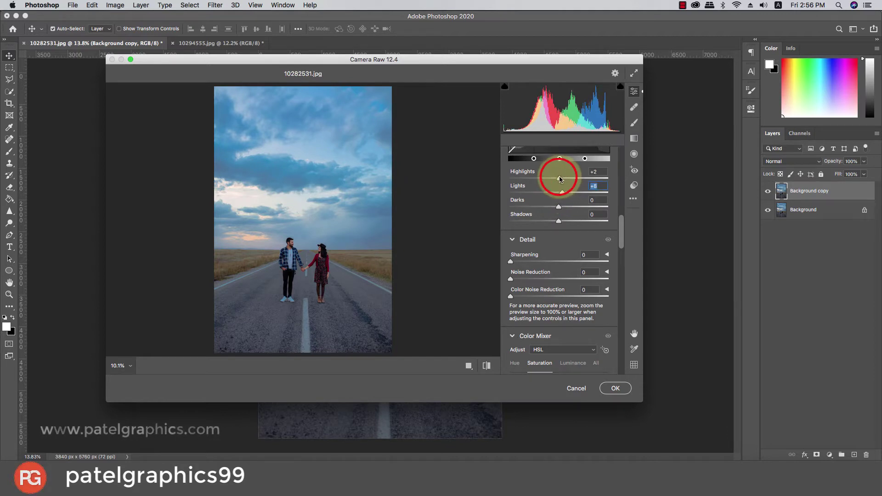
{"action": "left_click", "coordinate": [560, 178]}
{"action": "left_click_drag", "start_coordinate": [623, 235], "coordinate": [610, 256]}
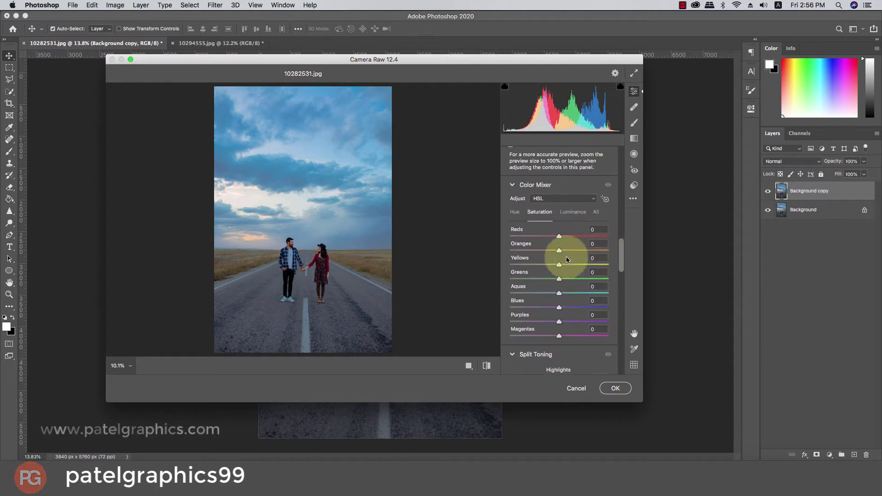
{"action": "left_click", "coordinate": [565, 212]}
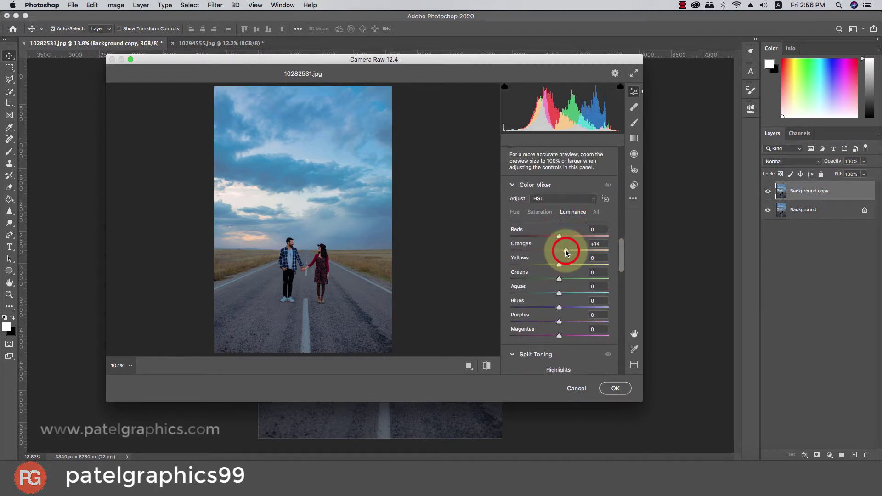
Set Blue Primary saturation to +15 and Vignetting to -6, apply the Camera Raw adjustments, and compare the layer with the original
{"action": "left_click_drag", "start_coordinate": [620, 252], "coordinate": [612, 361]}
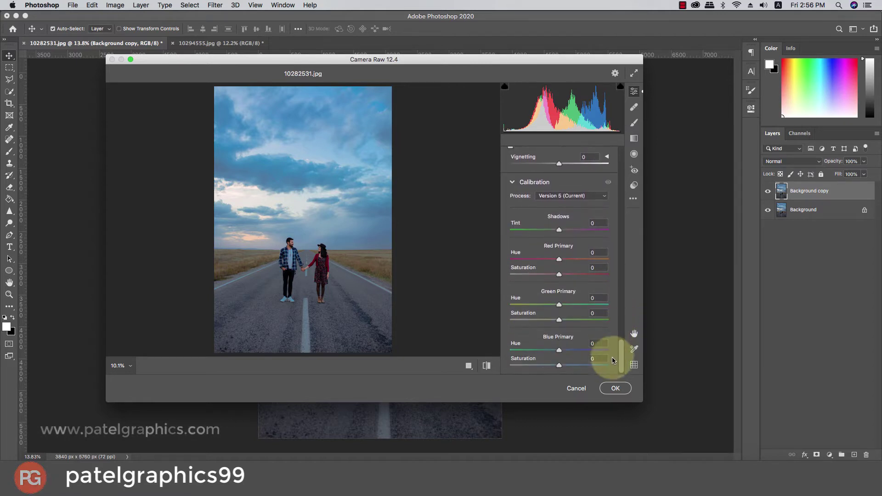
{"action": "left_click", "coordinate": [566, 366]}
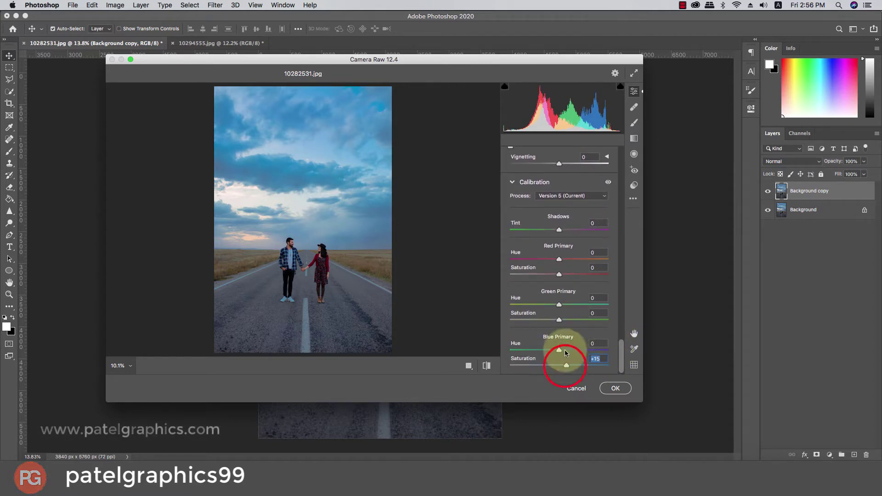
{"action": "left_click_drag", "start_coordinate": [557, 165], "coordinate": [555, 166]}
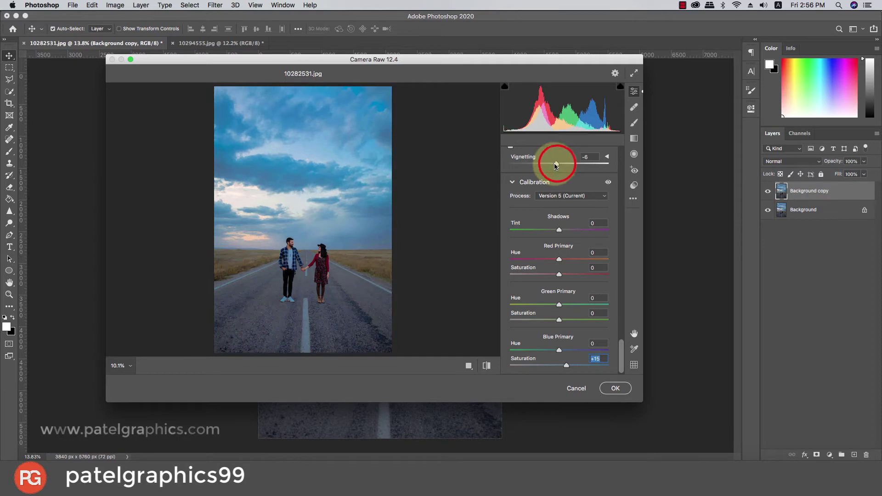
{"action": "left_click", "coordinate": [615, 388]}
{"action": "left_click", "coordinate": [767, 191]}
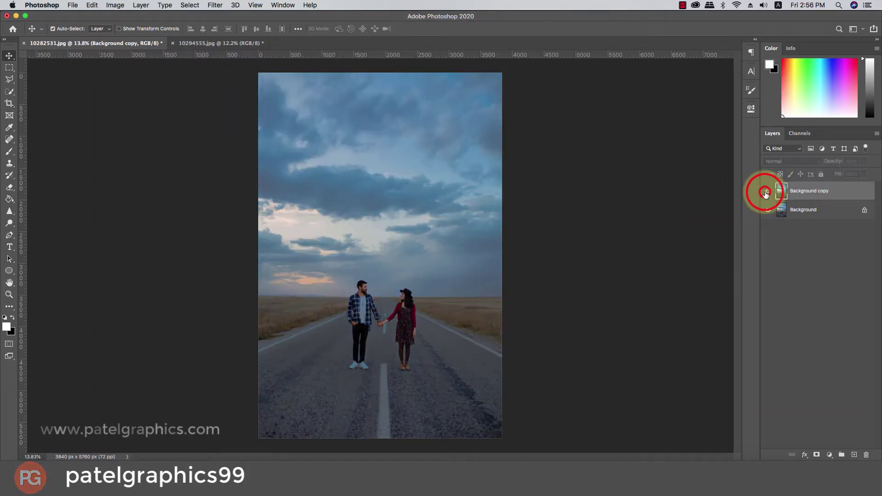
{"action": "left_click", "coordinate": [767, 191]}
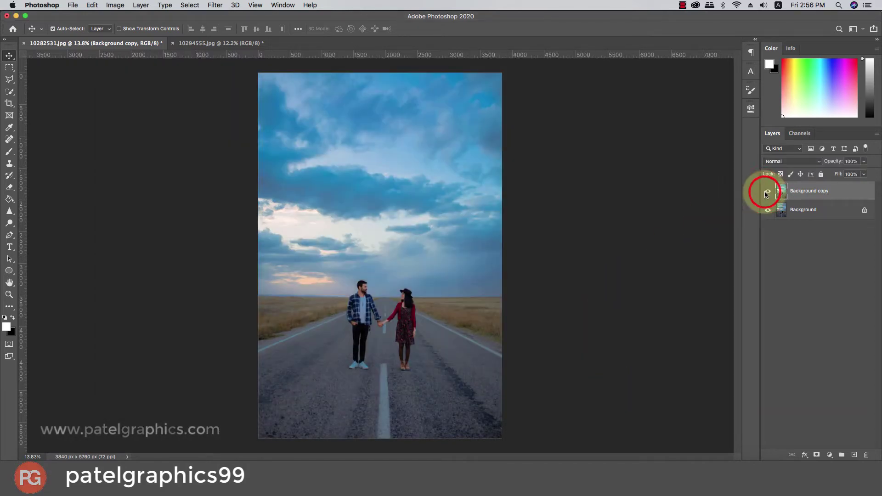
In 10294555.jpg, duplicate the Background layer and roughly select the couple with the Quick Selection tool
{"action": "left_click", "coordinate": [232, 43]}
{"action": "left_click_drag", "start_coordinate": [837, 191], "coordinate": [854, 455]}
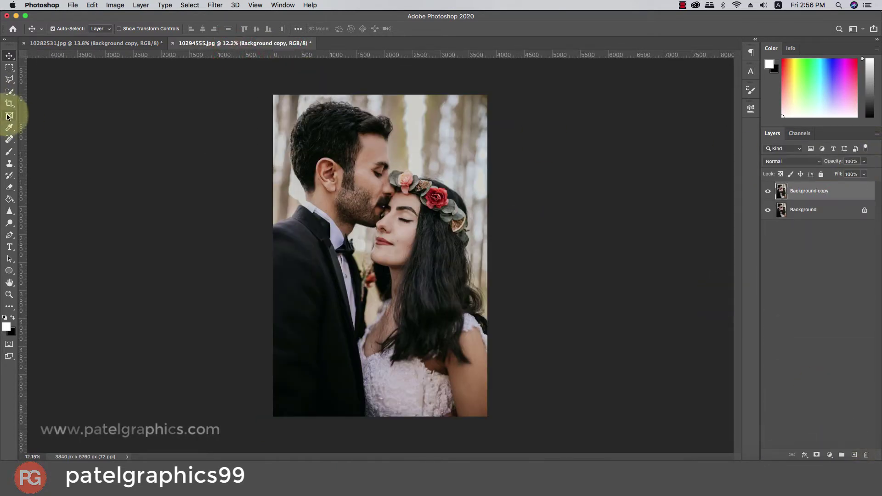
{"action": "left_click", "coordinate": [9, 91]}
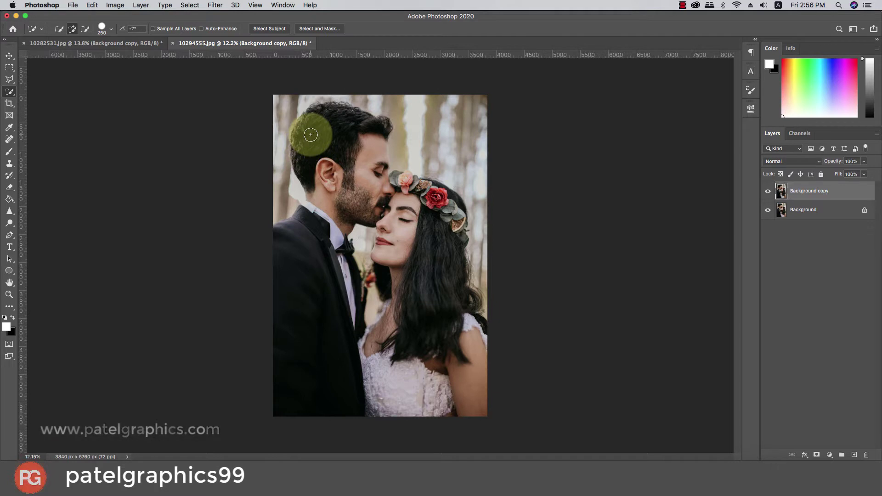
{"action": "mouse_move", "coordinate": [303, 131]}
{"action": "left_mouse_down"}
{"action": "mouse_move", "coordinate": [309, 128]}
{"action": "mouse_move", "coordinate": [351, 197]}
{"action": "mouse_move", "coordinate": [317, 211]}
{"action": "mouse_move", "coordinate": [289, 256]}
{"action": "mouse_move", "coordinate": [311, 250]}
{"action": "mouse_move", "coordinate": [309, 216]}
{"action": "mouse_move", "coordinate": [388, 211]}
{"action": "mouse_move", "coordinate": [423, 197]}
{"action": "mouse_move", "coordinate": [394, 203]}
{"action": "mouse_move", "coordinate": [437, 250]}
{"action": "mouse_move", "coordinate": [455, 360]}
{"action": "mouse_move", "coordinate": [394, 387]}
{"action": "mouse_move", "coordinate": [372, 278]}
{"action": "mouse_move", "coordinate": [432, 193]}
{"action": "left_mouse_up"}
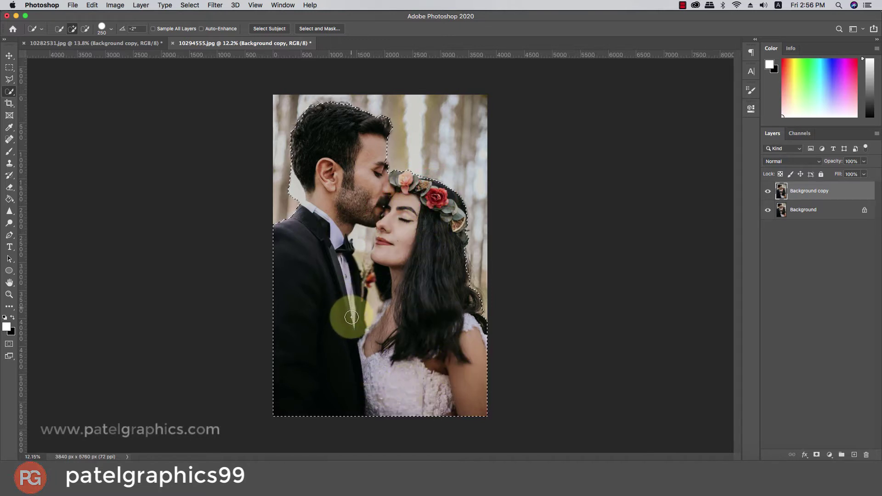
{"action": "left_click", "coordinate": [331, 260]}
Subtract the background behind the man's neck and between the couple's faces, keeping the woman's mouth in the selection
{"action": "mouse_move", "coordinate": [292, 196]}
{"action": "left_mouse_down"}
{"action": "mouse_move", "coordinate": [286, 159]}
{"action": "mouse_move", "coordinate": [306, 122]}
{"action": "left_mouse_up"}
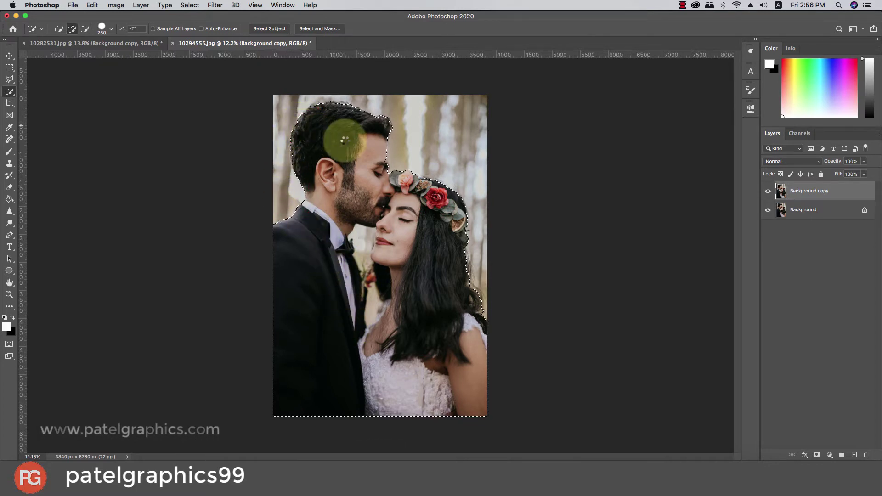
{"action": "left_click", "coordinate": [362, 239], "text": "alt"}
{"action": "scroll", "coordinate": [381, 237], "scroll_direction": "up", "scroll_amount": 3}
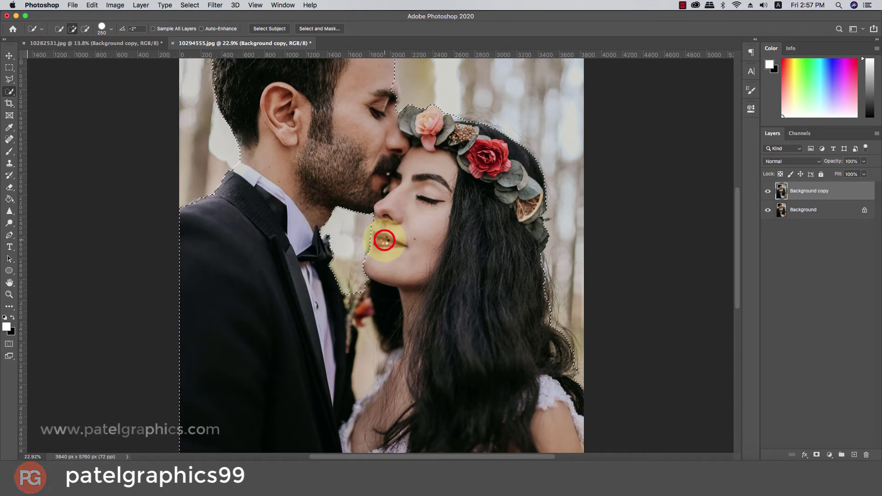
{"action": "left_click_drag", "start_coordinate": [385, 240], "coordinate": [389, 238]}
{"action": "scroll", "coordinate": [390, 237], "scroll_direction": "down", "scroll_amount": 3}
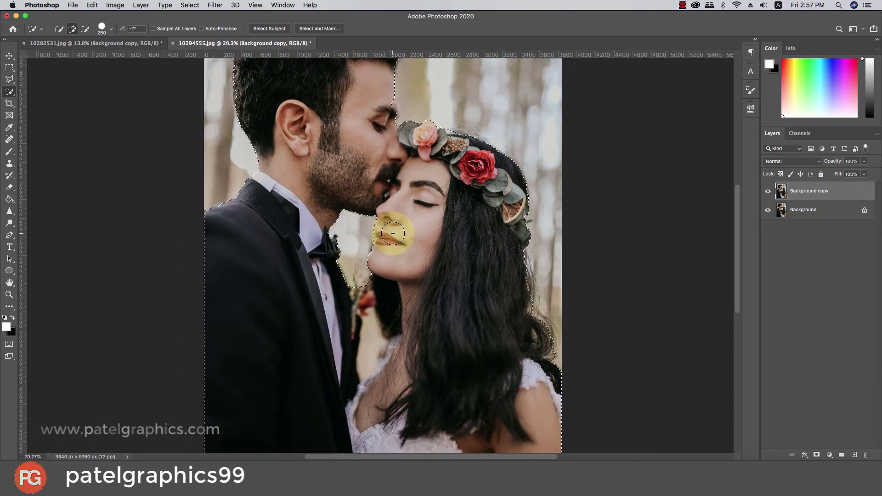
Subtract the background gap below the woman's chin and touch up the selection around the lapel flower and the man's forehead
{"action": "left_click_drag", "start_coordinate": [380, 299], "coordinate": [372, 329]}
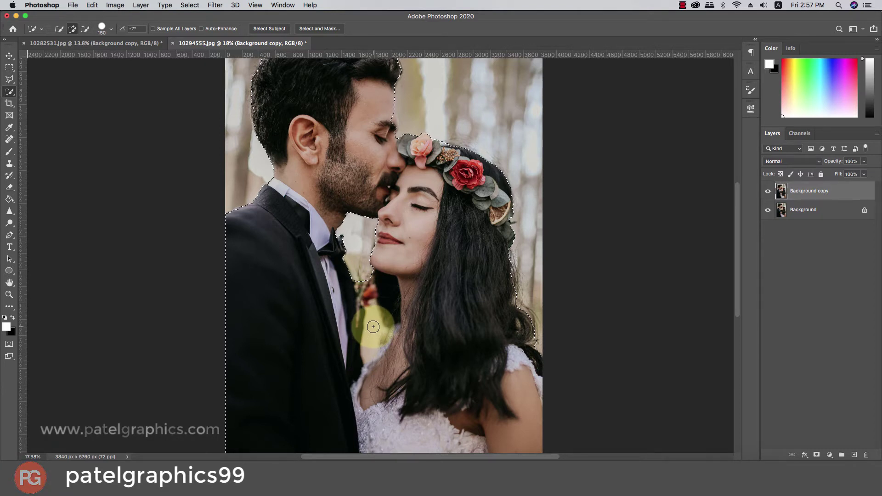
{"action": "mouse_move", "coordinate": [372, 328]}
{"action": "left_mouse_down"}
{"action": "mouse_move", "coordinate": [394, 333]}
{"action": "mouse_move", "coordinate": [380, 358]}
{"action": "mouse_move", "coordinate": [367, 351]}
{"action": "mouse_move", "coordinate": [390, 329]}
{"action": "mouse_move", "coordinate": [376, 303]}
{"action": "left_mouse_up"}
{"action": "scroll", "coordinate": [376, 303], "scroll_direction": "up", "scroll_amount": 2}
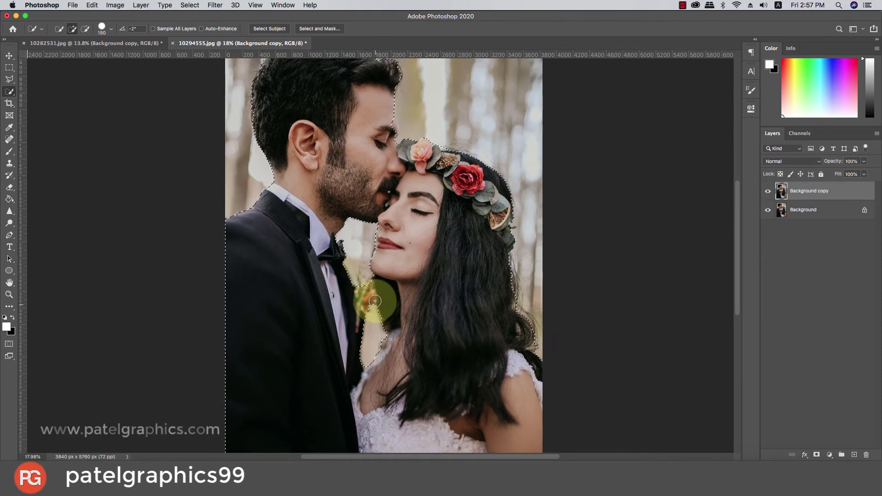
{"action": "left_click", "coordinate": [375, 301]}
{"action": "scroll", "coordinate": [375, 300], "scroll_direction": "up", "scroll_amount": 2}
{"action": "left_click_drag", "start_coordinate": [366, 167], "coordinate": [392, 188]}
{"action": "key", "text": "alt"}
Start Select and Mask and refine the edge of the man's hair with a 90 px Refine Edge brush
{"action": "left_click", "coordinate": [319, 28]}
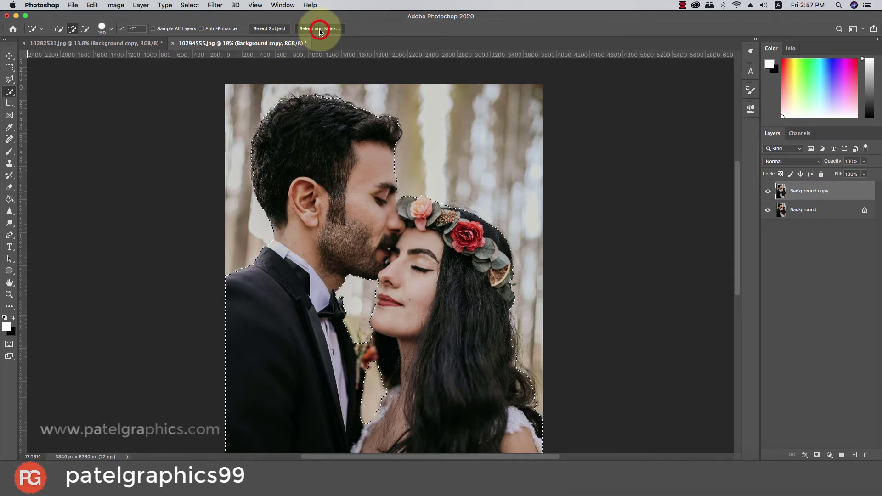
{"action": "key", "text": "bracketleft"}
{"action": "mouse_move", "coordinate": [259, 134]}
{"action": "left_mouse_down"}
{"action": "mouse_move", "coordinate": [249, 181]}
{"action": "mouse_move", "coordinate": [270, 223]}
{"action": "mouse_move", "coordinate": [250, 168]}
{"action": "left_mouse_up"}
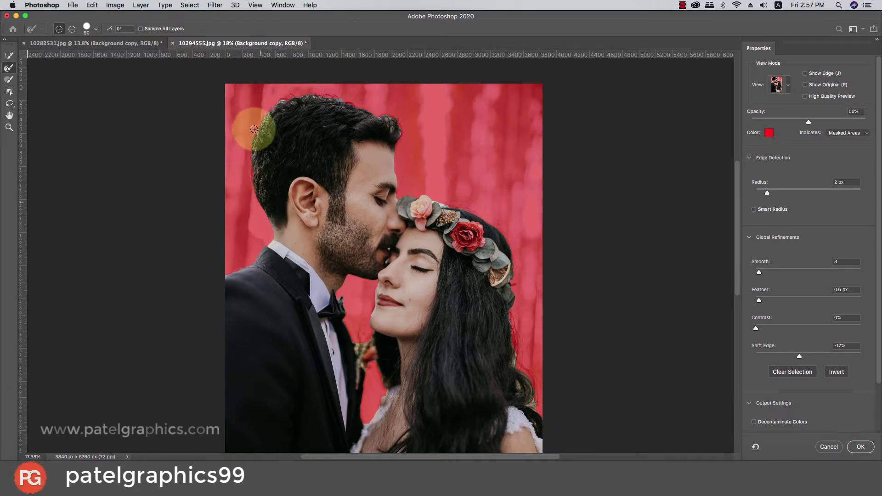
{"action": "mouse_move", "coordinate": [257, 124]}
{"action": "left_mouse_down"}
{"action": "mouse_move", "coordinate": [306, 94]}
{"action": "mouse_move", "coordinate": [362, 108]}
{"action": "left_mouse_up"}
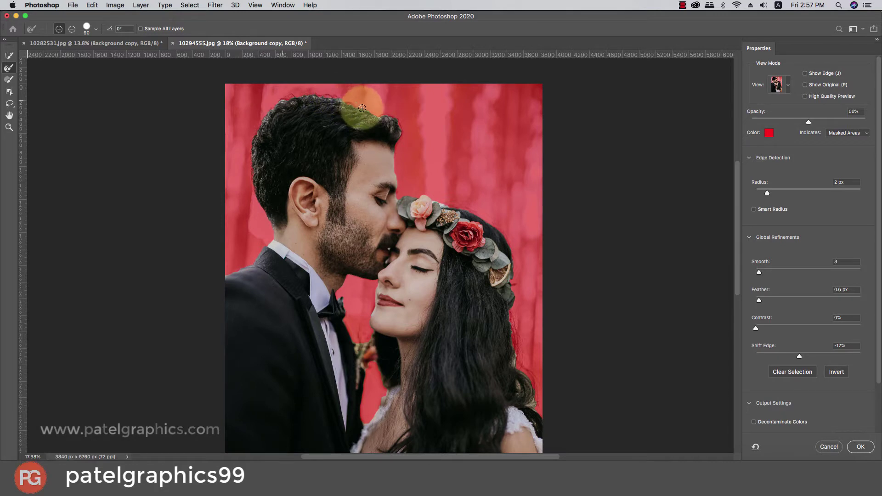
{"action": "mouse_move", "coordinate": [401, 134]}
{"action": "left_mouse_down"}
{"action": "mouse_move", "coordinate": [388, 112]}
{"action": "mouse_move", "coordinate": [380, 118]}
{"action": "mouse_move", "coordinate": [311, 95]}
{"action": "mouse_move", "coordinate": [285, 97]}
{"action": "mouse_move", "coordinate": [259, 117]}
{"action": "mouse_move", "coordinate": [294, 99]}
{"action": "mouse_move", "coordinate": [345, 99]}
{"action": "mouse_move", "coordinate": [331, 96]}
{"action": "left_mouse_up"}
Enlarge the Refine Edge brush to 150 px and refine the outer edge of the woman's hair
{"action": "key", "text": "bracketright"}
{"action": "key", "text": "bracketright"}
{"action": "key", "text": "bracketright"}
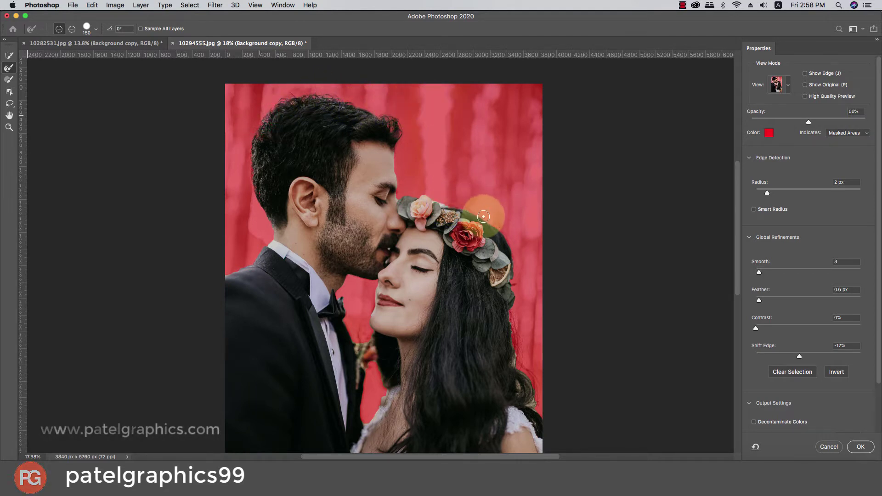
{"action": "mouse_move", "coordinate": [486, 216]}
{"action": "left_mouse_down"}
{"action": "mouse_move", "coordinate": [511, 247]}
{"action": "mouse_move", "coordinate": [513, 282]}
{"action": "left_mouse_up"}
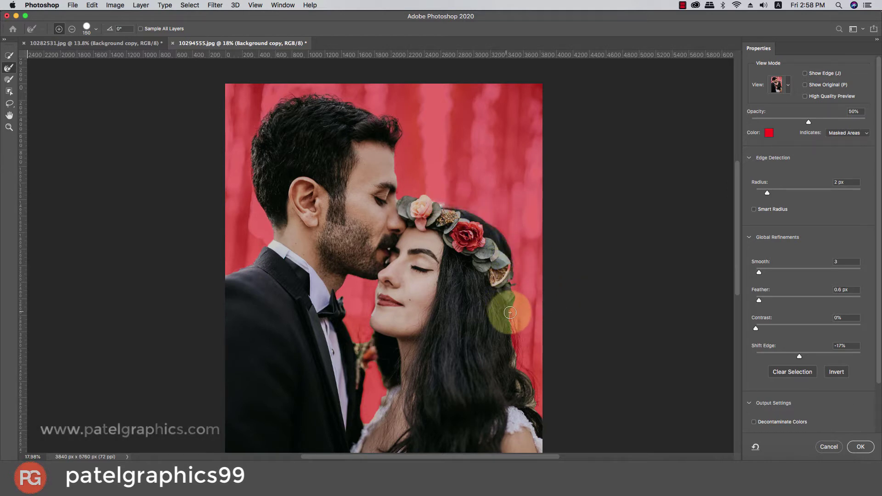
{"action": "mouse_move", "coordinate": [510, 312]}
{"action": "left_mouse_down"}
{"action": "mouse_move", "coordinate": [514, 365]}
{"action": "mouse_move", "coordinate": [532, 382]}
{"action": "mouse_move", "coordinate": [526, 405]}
{"action": "mouse_move", "coordinate": [518, 380]}
{"action": "mouse_move", "coordinate": [542, 421]}
{"action": "mouse_move", "coordinate": [509, 305]}
{"action": "mouse_move", "coordinate": [524, 363]}
{"action": "mouse_move", "coordinate": [547, 403]}
{"action": "left_mouse_up"}
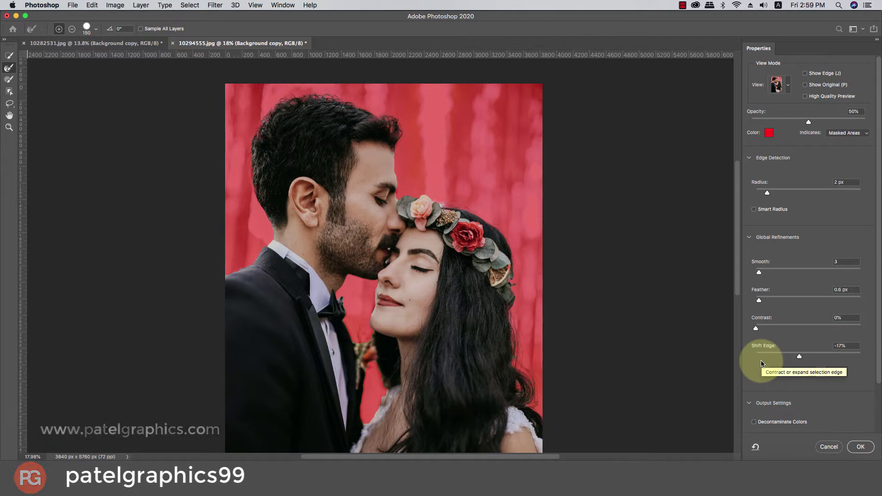
Apply the refined selection as a layer mask on Background copy and hide the Background layer
{"action": "left_click", "coordinate": [863, 446]}
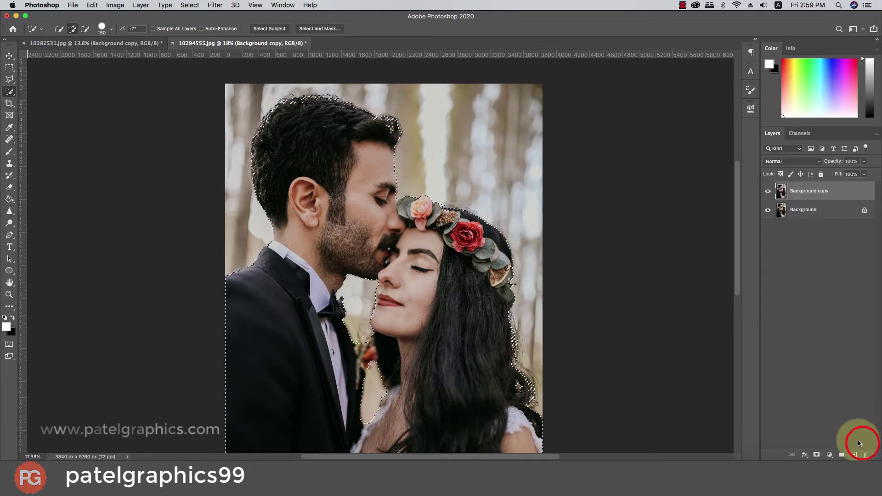
{"action": "left_click", "coordinate": [816, 454]}
{"action": "left_click", "coordinate": [767, 210]}
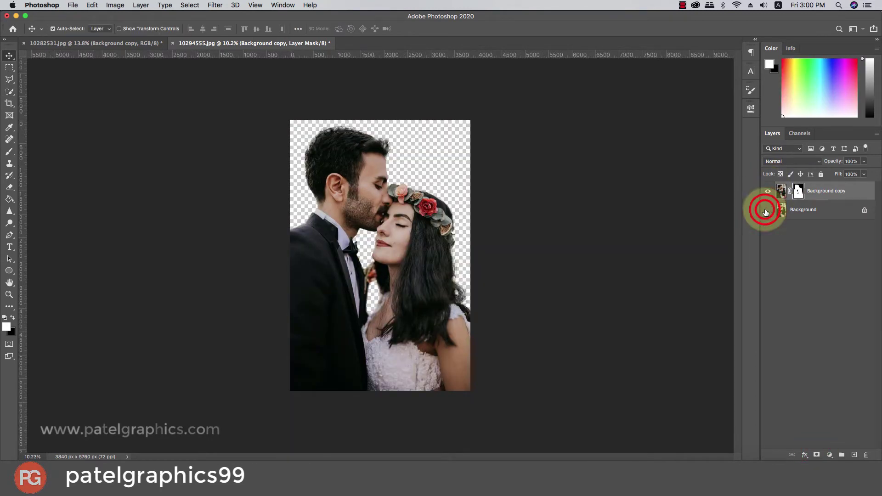
Copy the masked couple close-up into 10282531.jpg, scaled to 71.20%, centred horizontally and aligned with the canvas's upper edge
{"action": "left_click_drag", "start_coordinate": [334, 170], "coordinate": [414, 215]}
{"action": "key", "text": "super+t"}
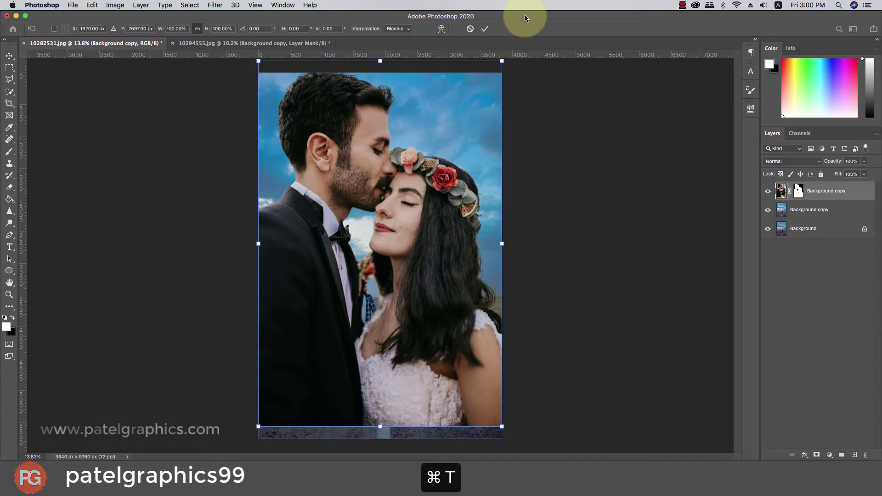
{"action": "left_click_drag", "start_coordinate": [506, 61], "coordinate": [472, 105]}
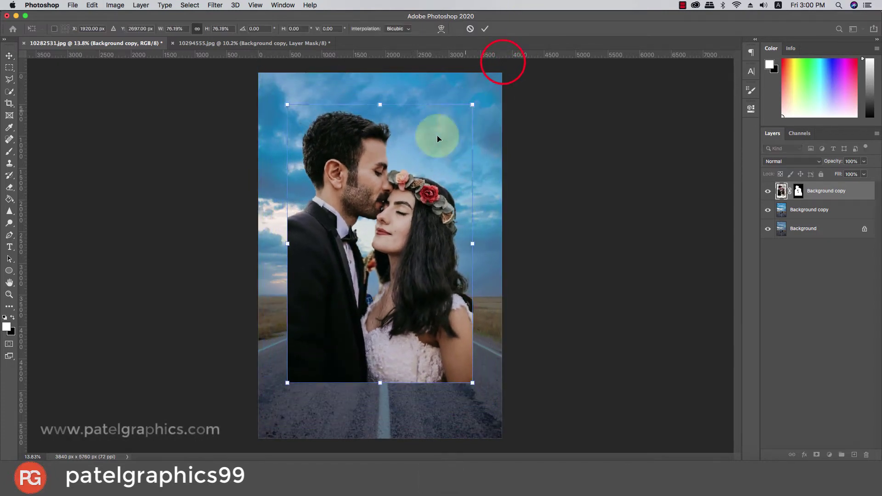
{"action": "left_click_drag", "start_coordinate": [402, 213], "coordinate": [403, 180]}
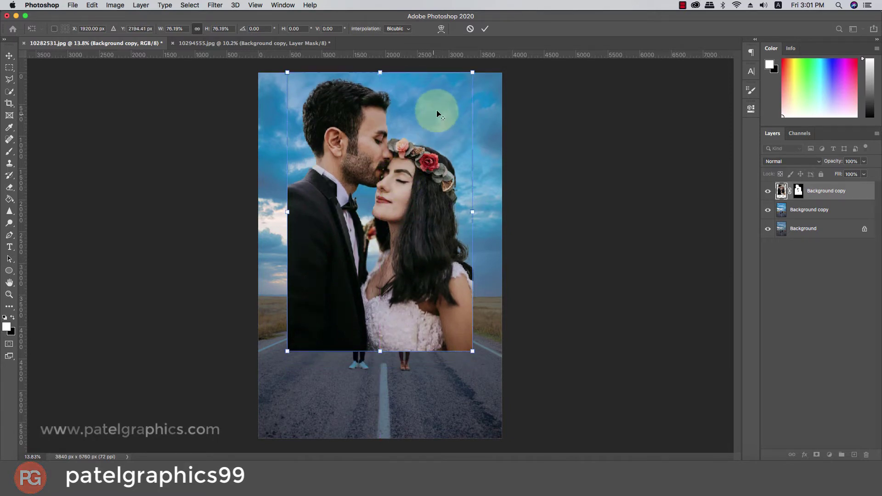
{"action": "left_click_drag", "start_coordinate": [474, 71], "coordinate": [464, 87]}
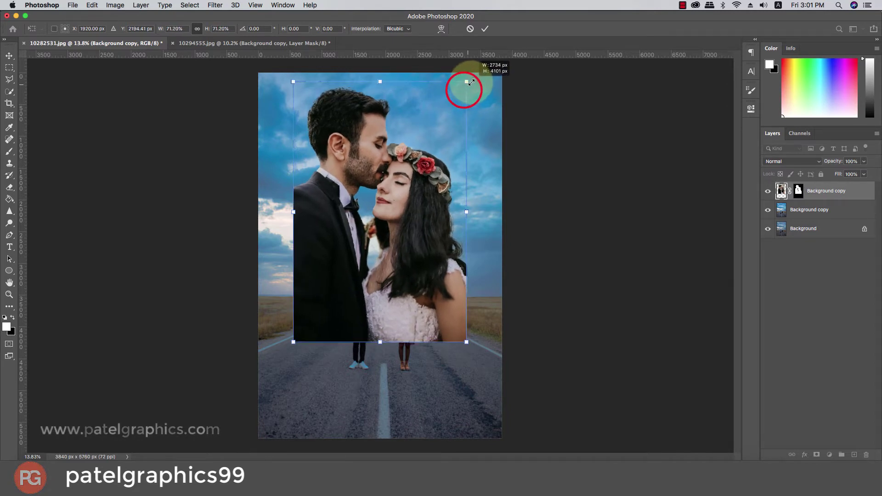
{"action": "mouse_move", "coordinate": [394, 191]}
{"action": "left_mouse_down"}
{"action": "mouse_move", "coordinate": [396, 176]}
{"action": "mouse_move", "coordinate": [394, 185]}
{"action": "left_mouse_up"}
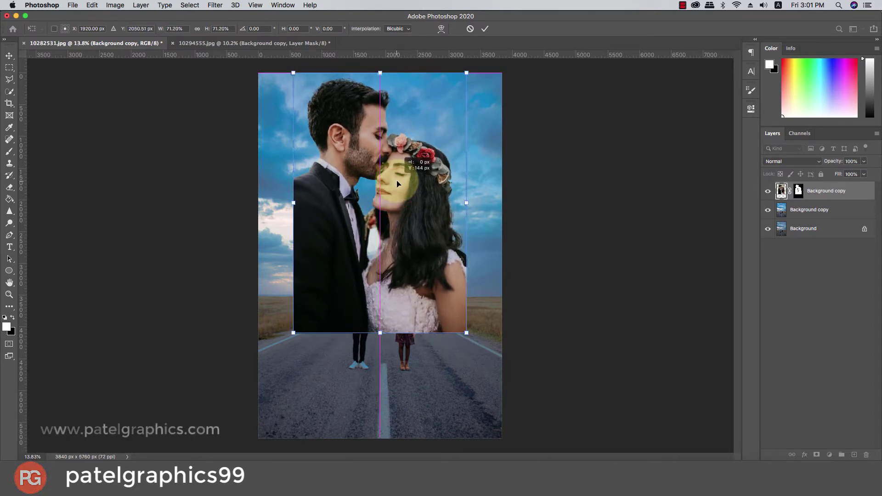
Try the Screen blend mode at 100% opacity on the close-up layer
{"action": "left_click", "coordinate": [792, 161]}
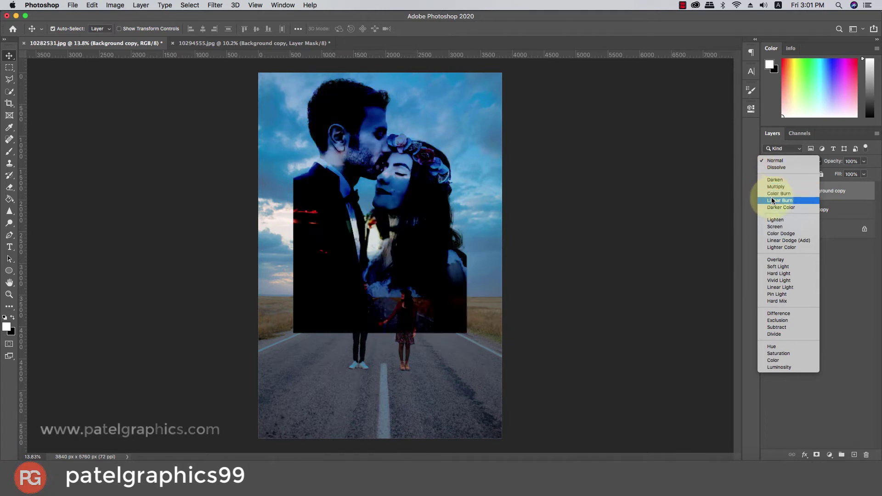
{"action": "left_click", "coordinate": [774, 226]}
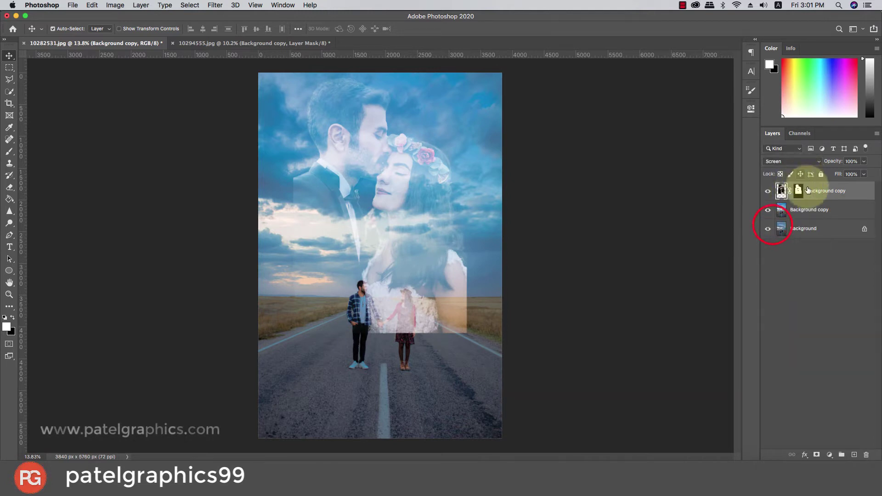
{"action": "left_click_drag", "start_coordinate": [844, 173], "coordinate": [863, 174]}
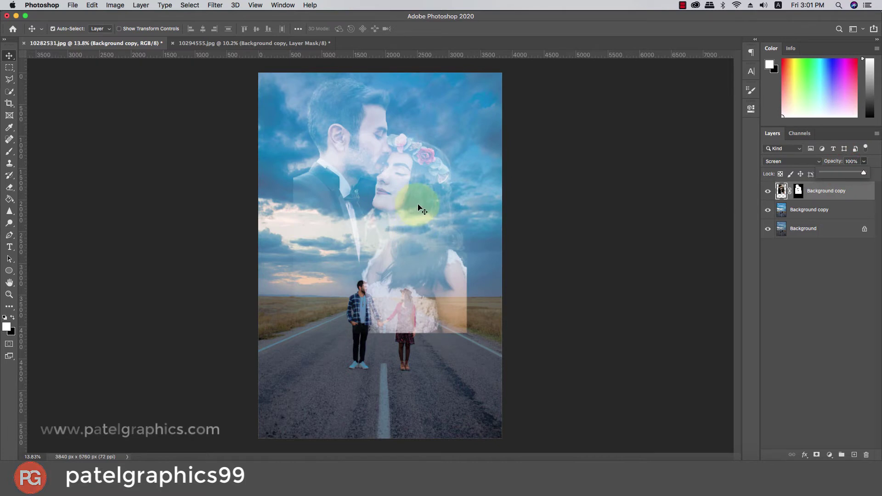
Paint black on the close-up's layer mask with a 1900 px brush to hide its lower part over the couple on the road
{"action": "left_click", "coordinate": [798, 191]}
{"action": "key", "text": "b"}
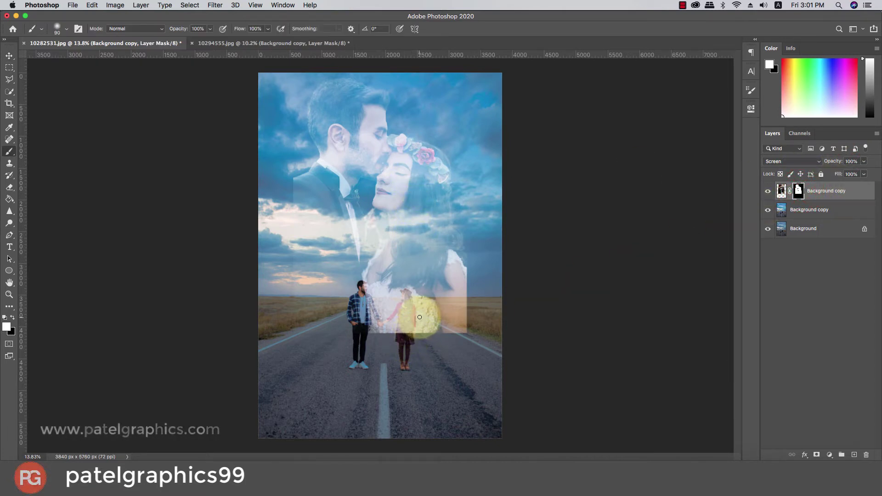
{"action": "key", "text": "bracketright"}
{"action": "key", "text": "bracketright"}
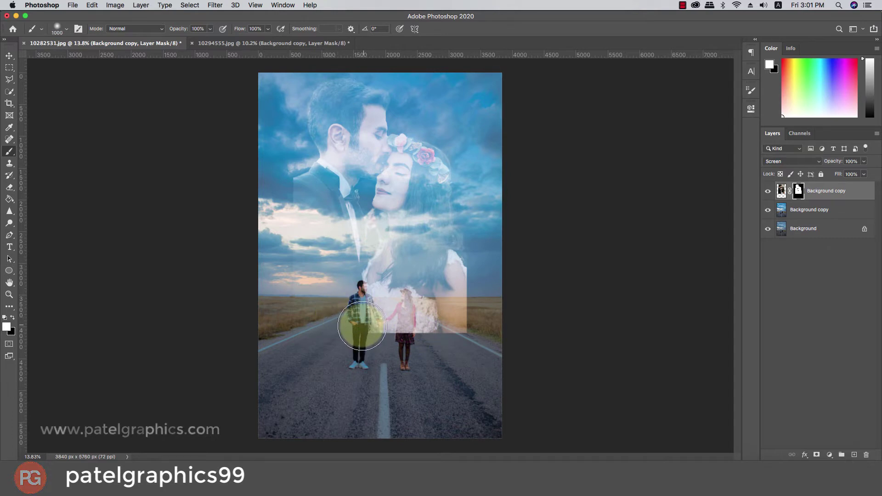
{"action": "key", "text": "bracketright"}
{"action": "key", "text": "bracketright"}
{"action": "key", "text": "bracketright"}
{"action": "key", "text": "bracketright"}
{"action": "key", "text": "bracketright"}
{"action": "key", "text": "bracketright"}
{"action": "key", "text": "bracketright"}
{"action": "key", "text": "bracketright"}
{"action": "key", "text": "bracketright"}
{"action": "left_click", "coordinate": [316, 337]}
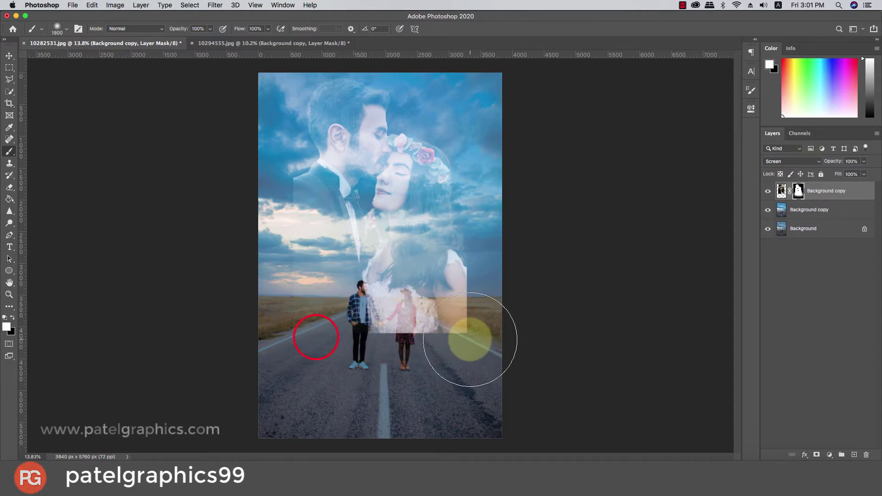
{"action": "key", "text": "v"}
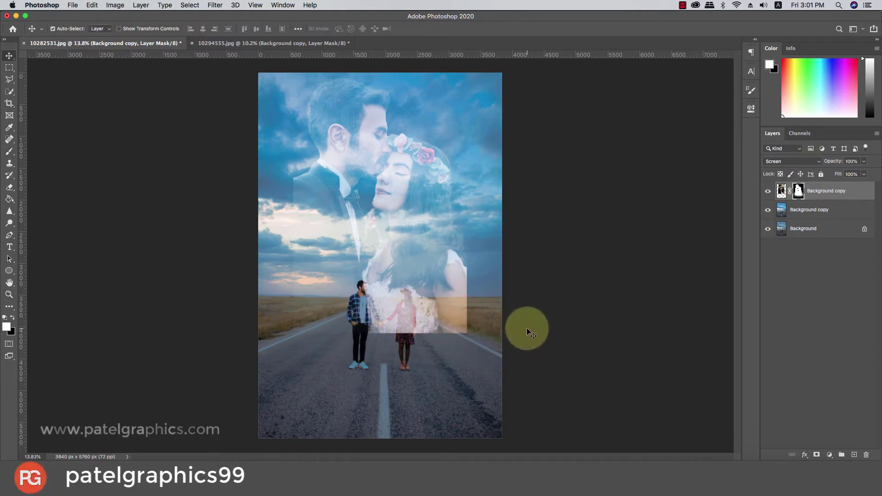
{"action": "key", "text": "b"}
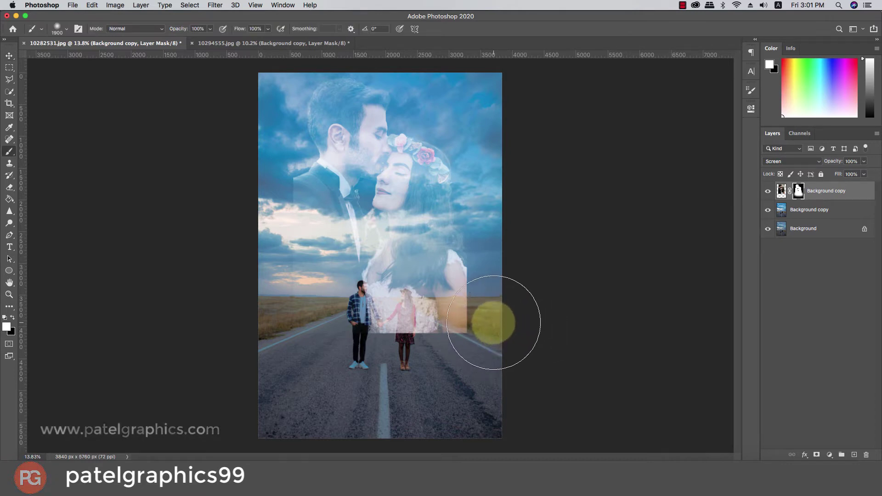
{"action": "key", "text": "x"}
{"action": "mouse_move", "coordinate": [478, 324]}
{"action": "left_mouse_down"}
{"action": "mouse_move", "coordinate": [404, 354]}
{"action": "mouse_move", "coordinate": [221, 348]}
{"action": "left_mouse_up"}
{"action": "mouse_move", "coordinate": [502, 331]}
{"action": "left_mouse_down"}
{"action": "mouse_move", "coordinate": [260, 347]}
{"action": "mouse_move", "coordinate": [506, 345]}
{"action": "mouse_move", "coordinate": [386, 358]}
{"action": "mouse_move", "coordinate": [236, 222]}
{"action": "left_mouse_up"}
{"action": "left_click", "coordinate": [251, 185]}
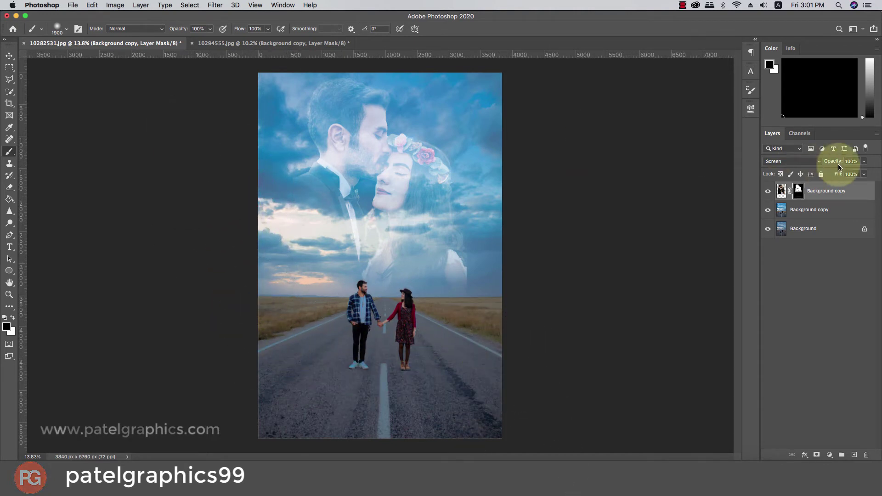
Return the close-up layer to Normal blending and mask out the hard vertical edge of the man's jacket
{"action": "left_click", "coordinate": [793, 161]}
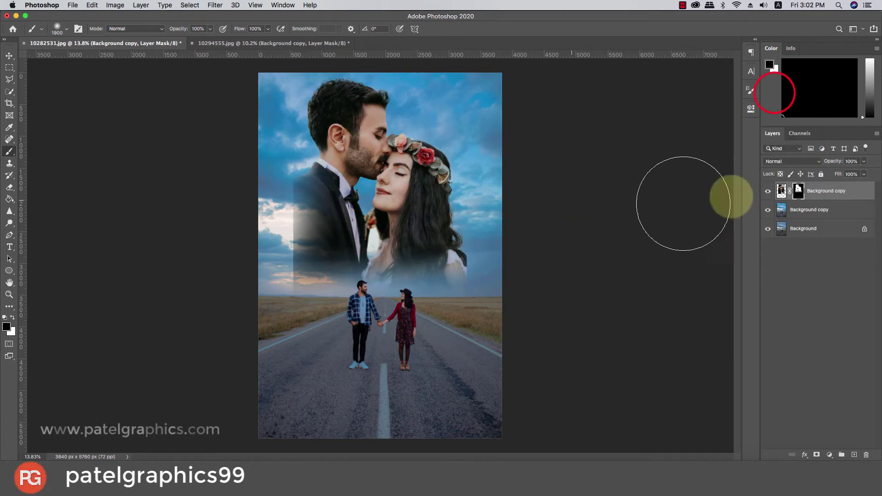
{"action": "left_click", "coordinate": [798, 189]}
{"action": "key", "text": "bracketleft"}
{"action": "key", "text": "bracketleft"}
{"action": "key", "text": "bracketleft"}
{"action": "key", "text": "bracketleft"}
{"action": "key", "text": "bracketleft"}
{"action": "key", "text": "bracketleft"}
{"action": "key", "text": "bracketleft"}
{"action": "key", "text": "bracketleft"}
{"action": "key", "text": "bracketleft"}
{"action": "key", "text": "bracketleft"}
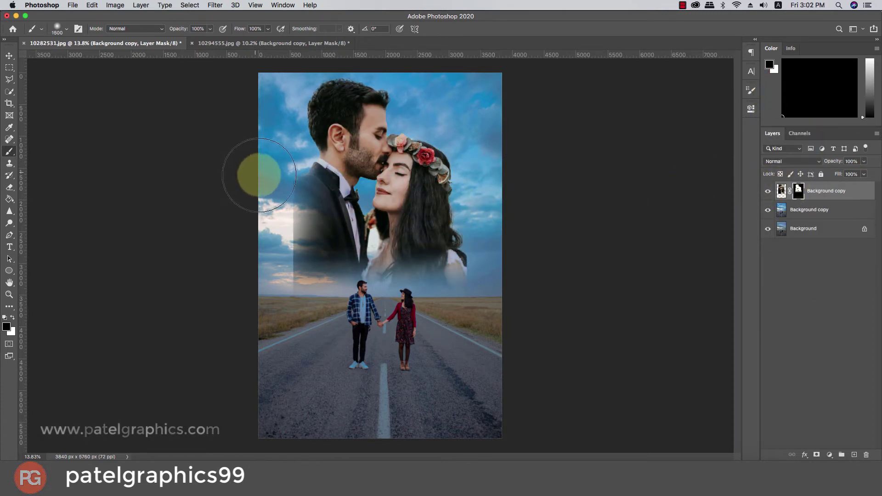
{"action": "key", "text": "bracketright"}
{"action": "mouse_move", "coordinate": [283, 175]}
{"action": "left_mouse_down"}
{"action": "mouse_move", "coordinate": [278, 216]}
{"action": "mouse_move", "coordinate": [285, 281]}
{"action": "left_mouse_up"}
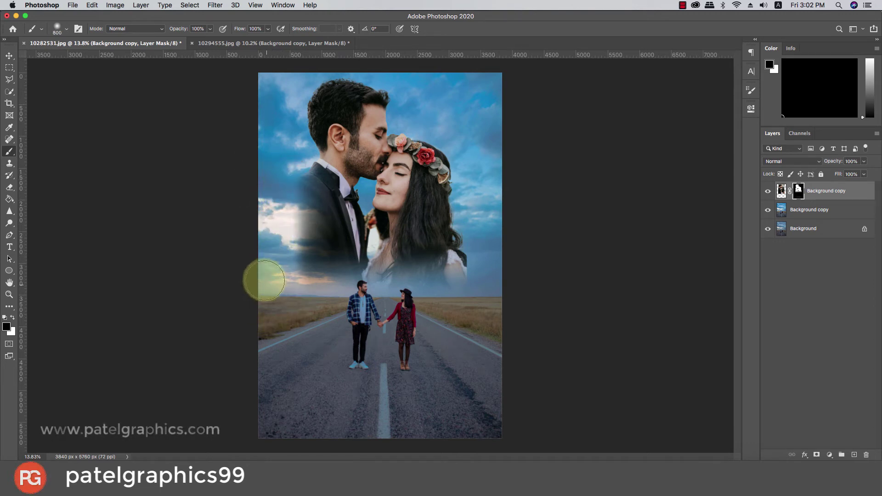
Enlarge the brush to 2000 px and dab black on the mask over the road below the small couple
{"action": "key", "text": "bracketright"}
{"action": "key", "text": "bracketright"}
{"action": "key", "text": "bracketright"}
{"action": "key", "text": "bracketright"}
{"action": "key", "text": "bracketright"}
{"action": "key", "text": "bracketright"}
{"action": "key", "text": "bracketright"}
{"action": "key", "text": "bracketright"}
{"action": "key", "text": "bracketright"}
{"action": "key", "text": "bracketright"}
{"action": "key", "text": "bracketright"}
{"action": "key", "text": "bracketright"}
{"action": "key", "text": "bracketright"}
{"action": "key", "text": "bracketright"}
{"action": "key", "text": "bracketright"}
{"action": "key", "text": "bracketright"}
{"action": "key", "text": "bracketright"}
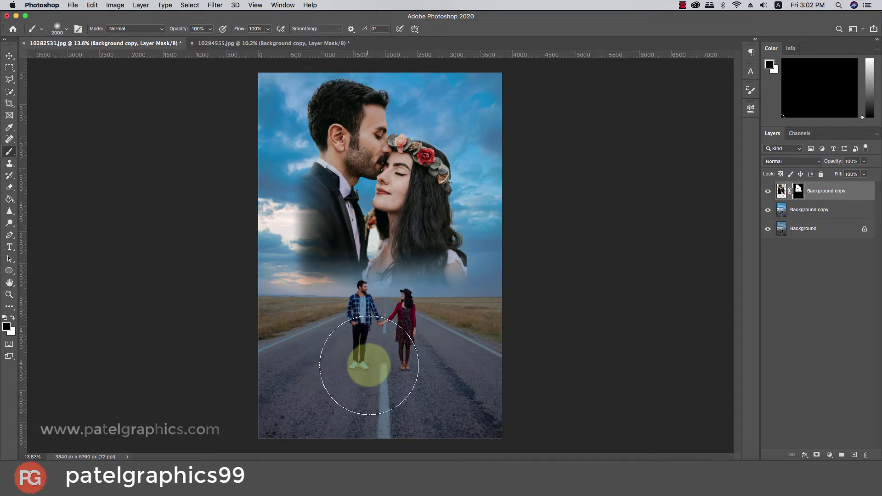
{"action": "left_click", "coordinate": [376, 381]}
Reduce the brush to 1100 px and soften the mask around the lower outer edge of the man's jacket
{"action": "key", "text": "bracketright"}
{"action": "key", "text": "bracketright"}
{"action": "key", "text": "bracketright"}
{"action": "key", "text": "bracketright"}
{"action": "key", "text": "bracketright"}
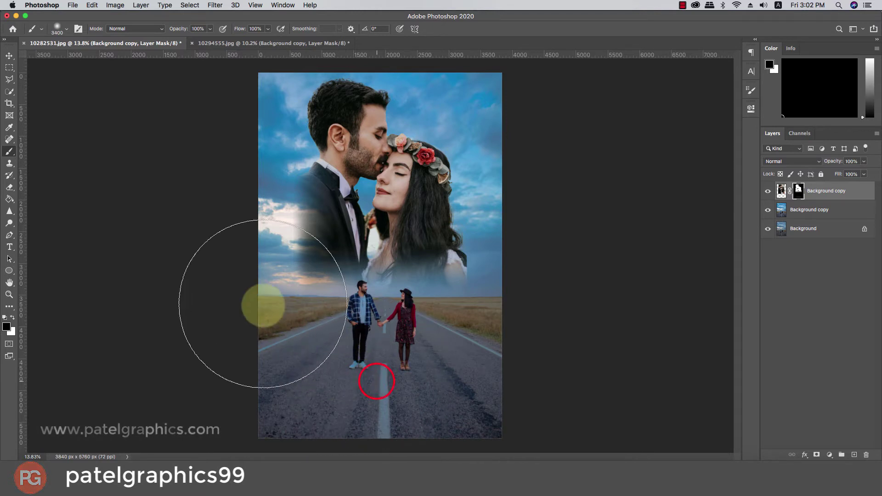
{"action": "key", "text": "bracketleft"}
{"action": "key", "text": "bracketleft"}
{"action": "key", "text": "bracketleft"}
{"action": "key", "text": "bracketleft"}
{"action": "key", "text": "bracketleft"}
{"action": "key", "text": "bracketleft"}
{"action": "key", "text": "bracketleft"}
{"action": "key", "text": "bracketleft"}
{"action": "key", "text": "bracketleft"}
{"action": "key", "text": "bracketleft"}
{"action": "key", "text": "bracketleft"}
{"action": "key", "text": "bracketleft"}
{"action": "key", "text": "bracketleft"}
{"action": "key", "text": "bracketleft"}
{"action": "key", "text": "bracketleft"}
{"action": "key", "text": "bracketleft"}
{"action": "key", "text": "bracketleft"}
{"action": "key", "text": "bracketleft"}
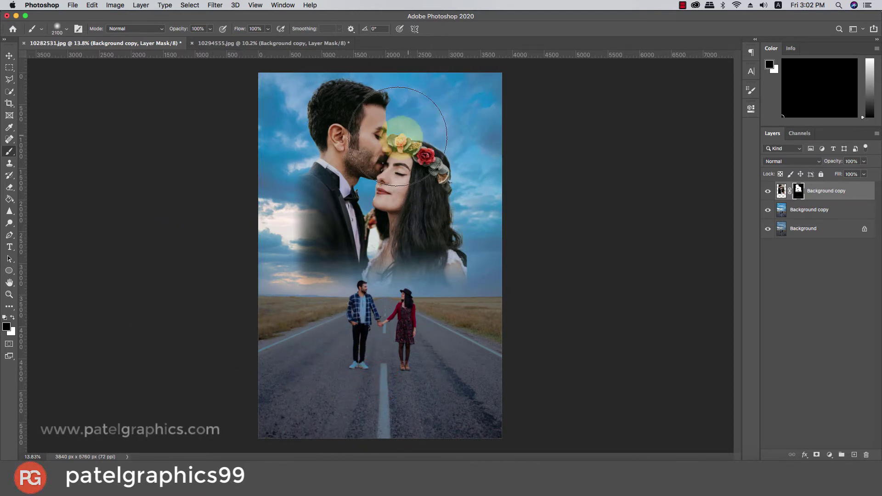
{"action": "key", "text": "bracketleft"}
{"action": "key", "text": "bracketleft"}
{"action": "key", "text": "bracketleft"}
{"action": "key", "text": "bracketleft"}
{"action": "left_click", "coordinate": [270, 256]}
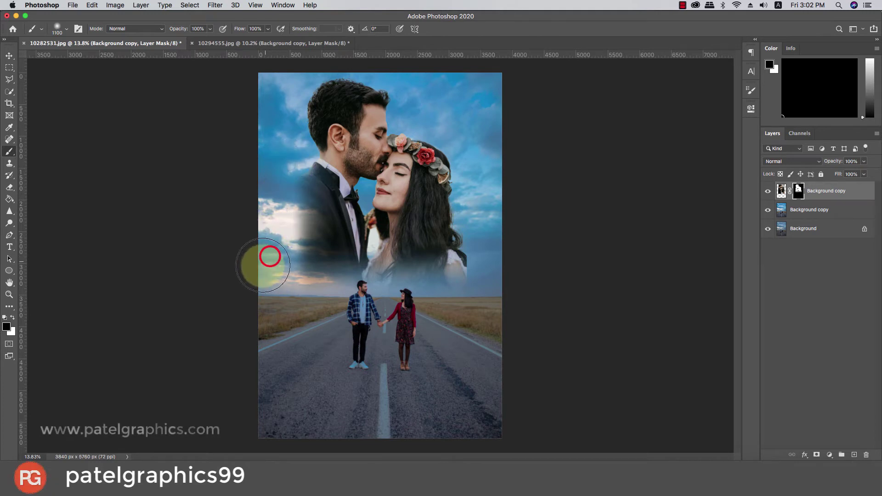
{"action": "left_click", "coordinate": [296, 282]}
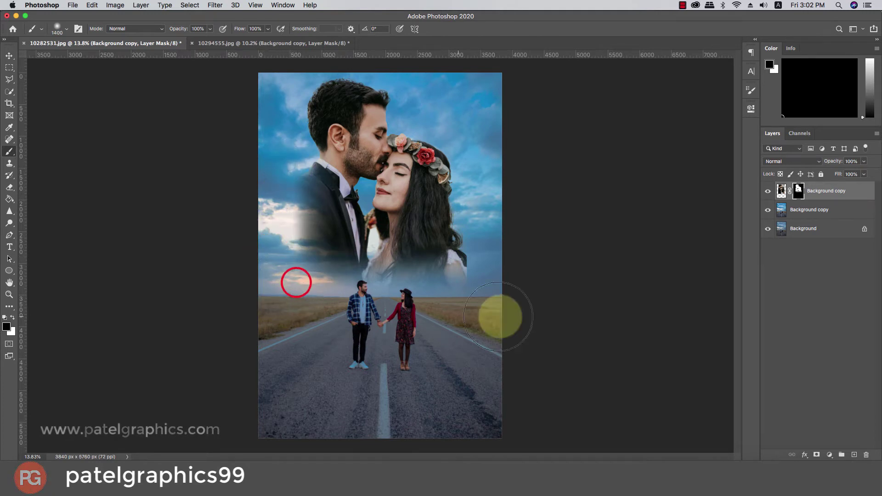
Fade the outer edge of the woman's shoulder on the mask with a 1400 px black brush
{"action": "key", "text": "bracketright"}
{"action": "key", "text": "bracketright"}
{"action": "key", "text": "bracketright"}
{"action": "left_click", "coordinate": [491, 299]}
{"action": "left_click", "coordinate": [497, 260]}
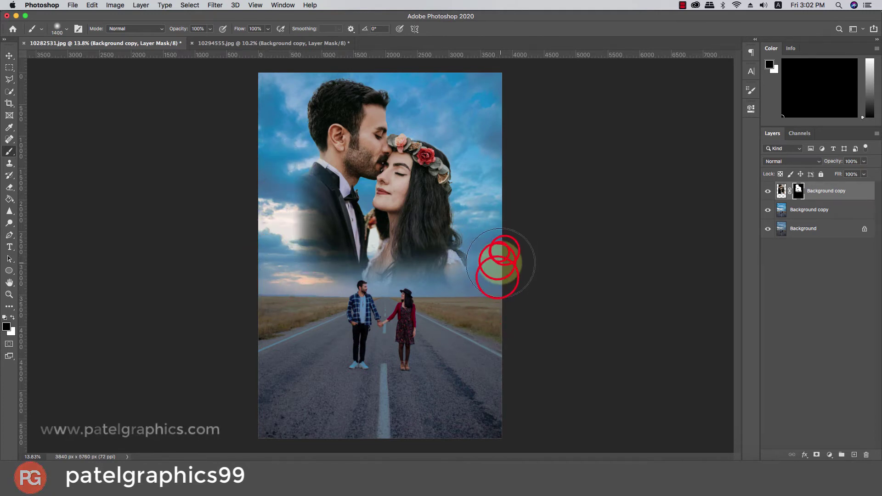
{"action": "left_click", "coordinate": [503, 252]}
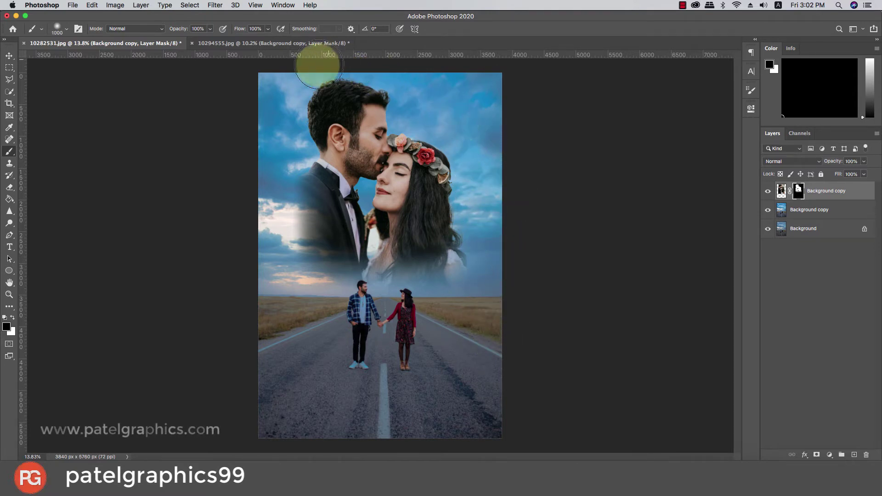
Clean up the mask with a 400 px black brush around the man's hair, above the flower crown and beside the woman's shoulder
{"action": "key", "text": "bracketleft"}
{"action": "key", "text": "bracketleft"}
{"action": "key", "text": "bracketleft"}
{"action": "key", "text": "bracketleft"}
{"action": "key", "text": "bracketleft"}
{"action": "key", "text": "bracketleft"}
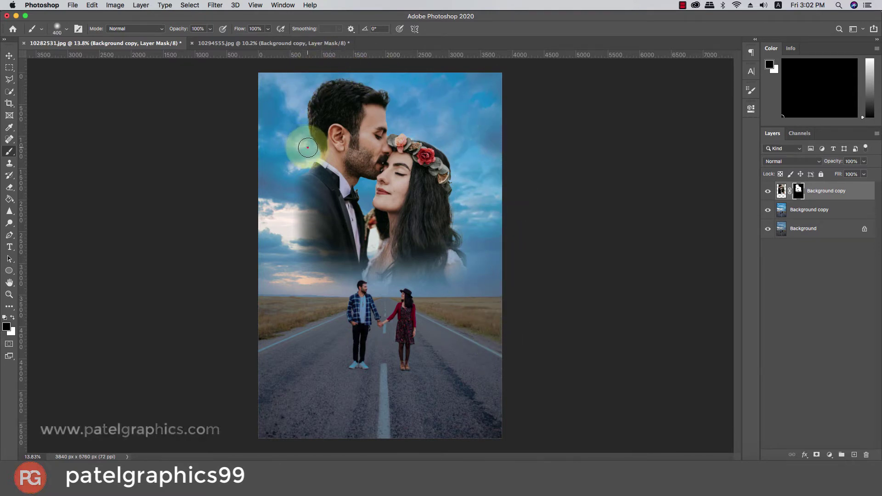
{"action": "left_click", "coordinate": [307, 147]}
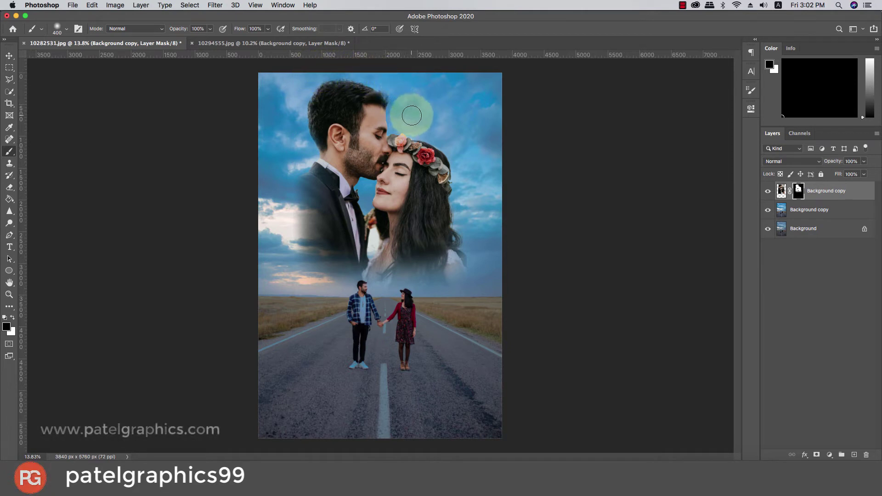
{"action": "key", "text": "cmd+z"}
{"action": "left_click", "coordinate": [367, 73]}
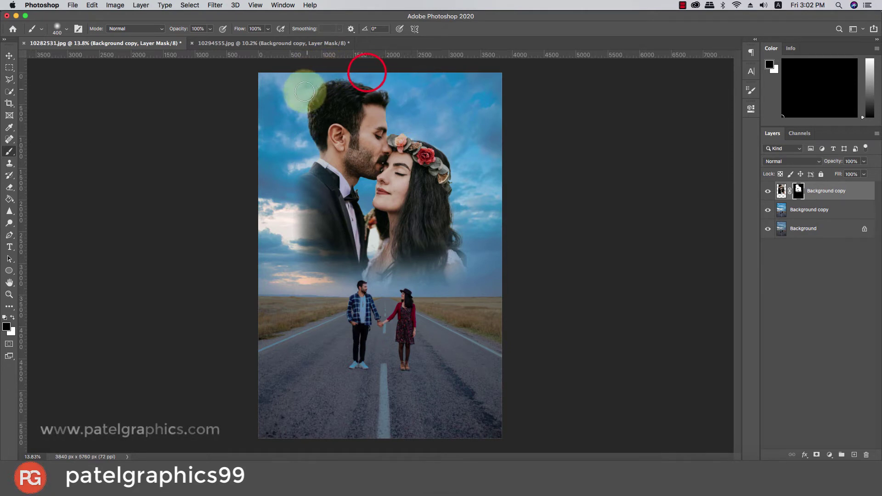
{"action": "left_click", "coordinate": [413, 127]}
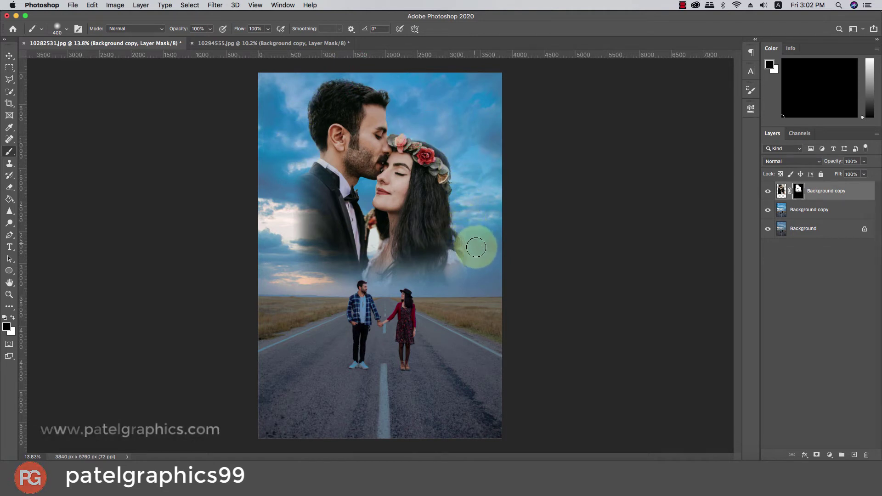
{"action": "left_click_drag", "start_coordinate": [473, 247], "coordinate": [477, 262]}
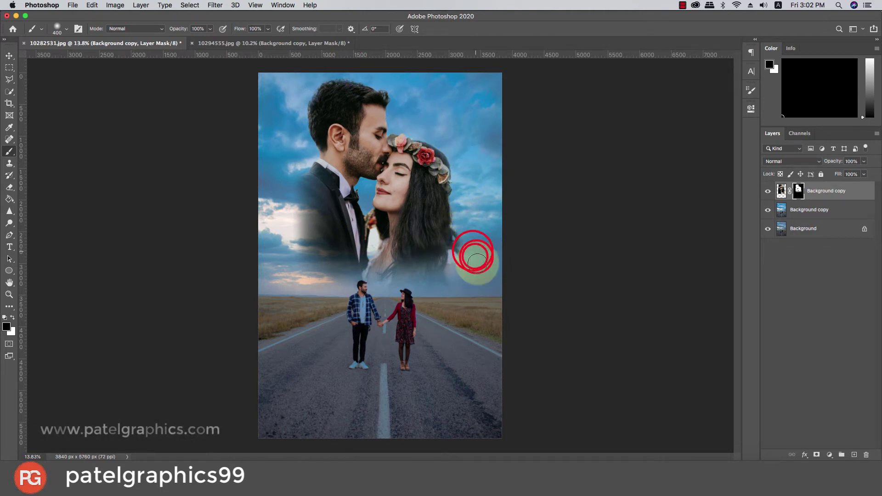
Move the close-up couple lower in the sky so that its faded base meets the couple on the road
{"action": "scroll", "coordinate": [508, 158], "scroll_direction": "down", "scroll_amount": 1}
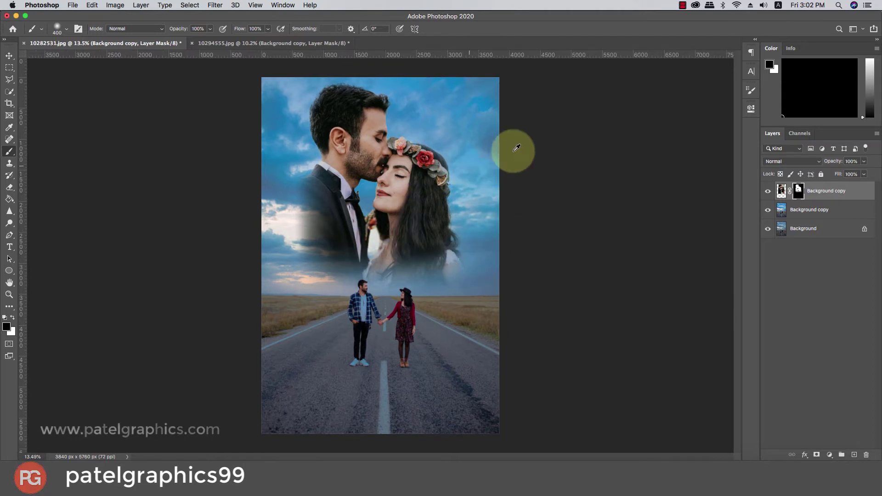
{"action": "scroll", "coordinate": [516, 148], "scroll_direction": "down", "scroll_amount": 1}
{"action": "key", "text": "v"}
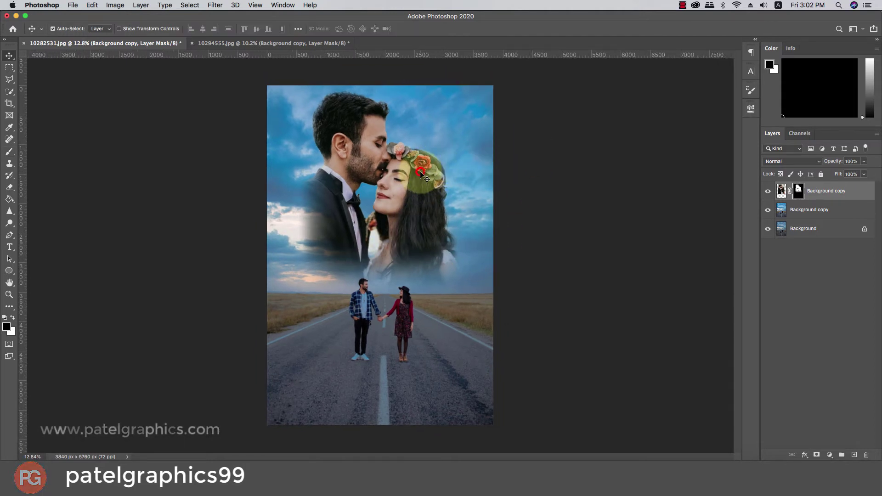
{"action": "left_click_drag", "start_coordinate": [420, 173], "coordinate": [424, 195]}
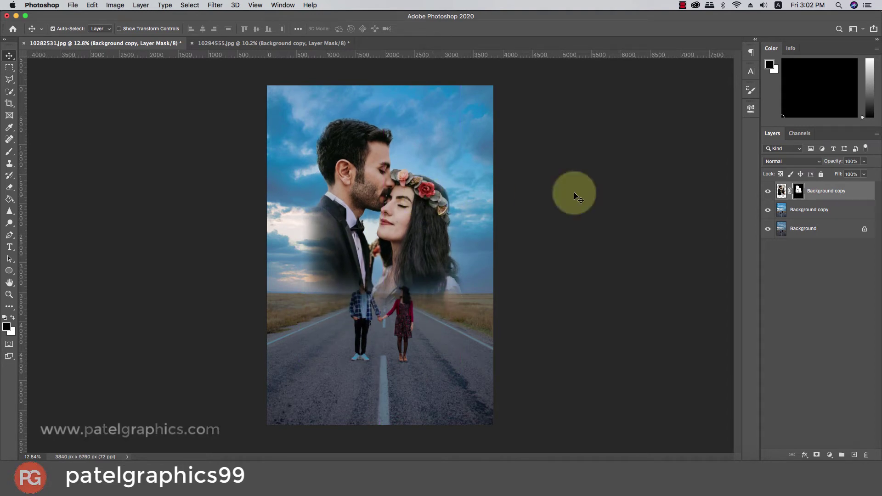
Set the close-up layer's blend mode to Screen
{"action": "left_click", "coordinate": [791, 159]}
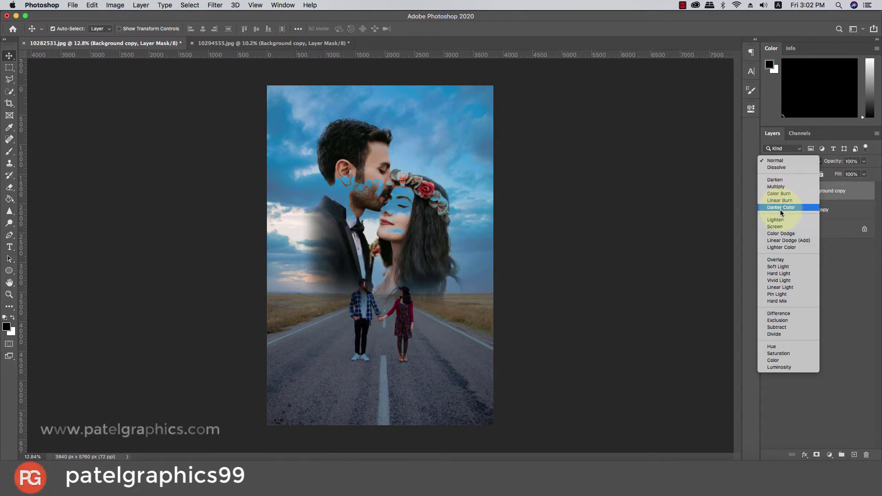
{"action": "left_click", "coordinate": [780, 209]}
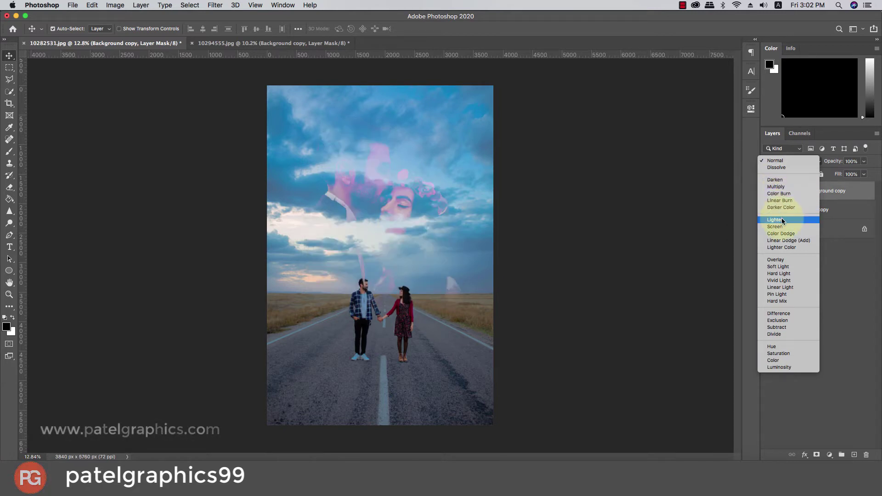
{"action": "left_click", "coordinate": [781, 226]}
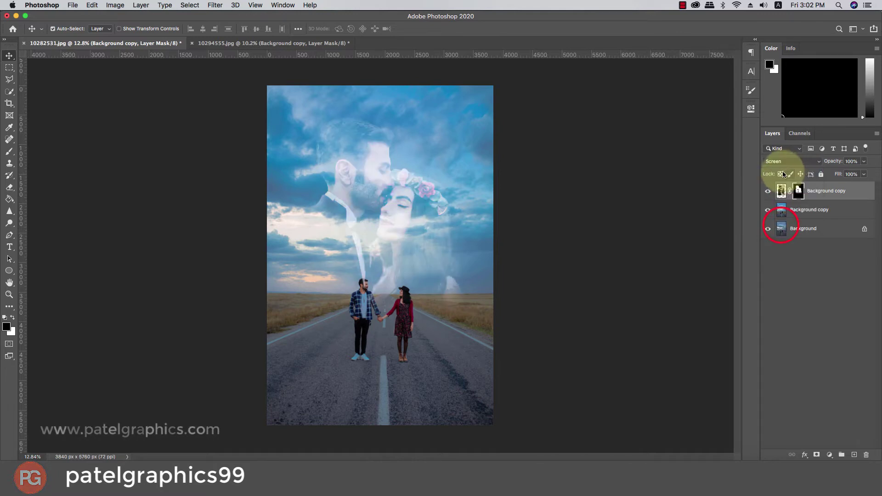
Move the close-up couple higher in the sky, keeping its size and horizontal position
{"action": "key", "text": "super+t"}
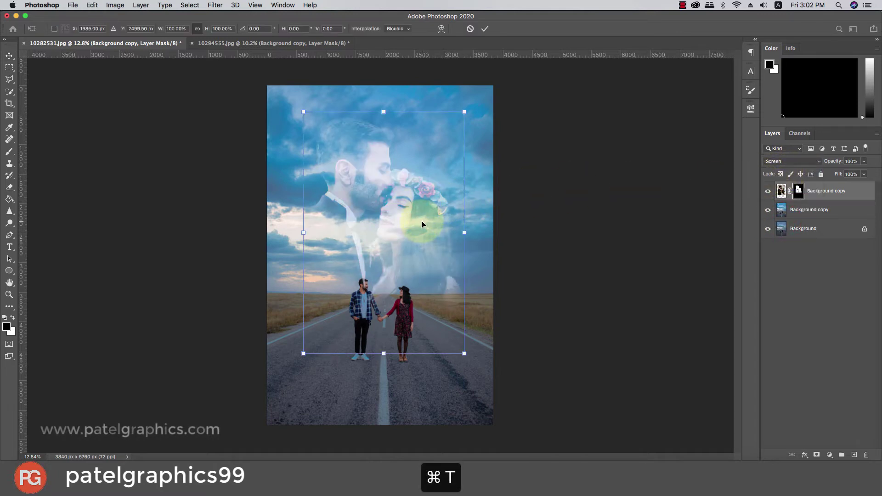
{"action": "left_click_drag", "start_coordinate": [422, 222], "coordinate": [426, 203]}
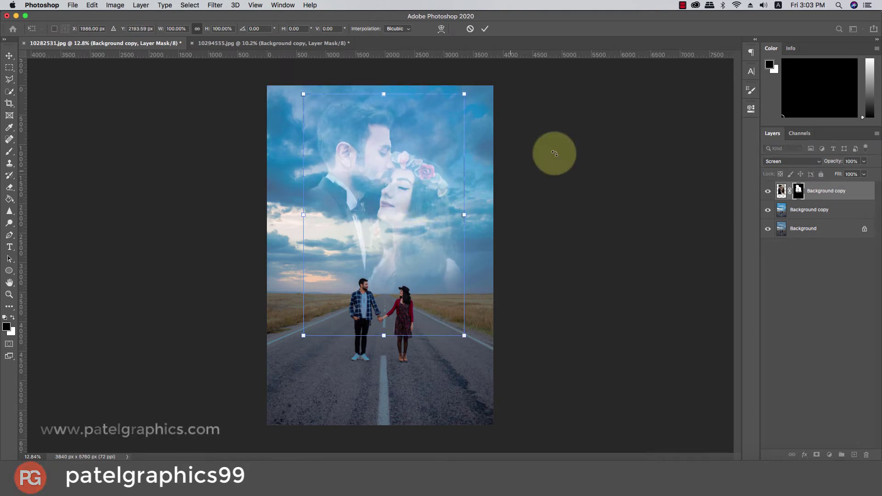
{"action": "key", "text": "Return"}
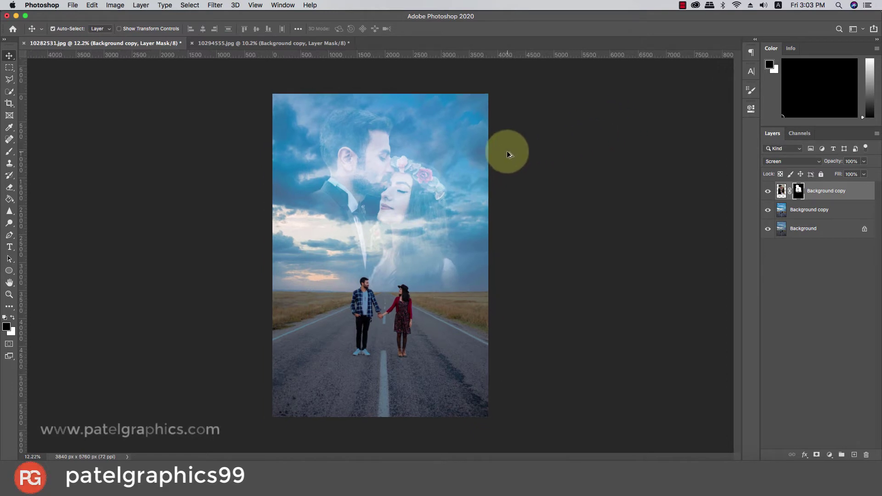
Darken the midtones of the close-up couple's image with Curves, using input 135 and output 113 on the RGB channel
{"action": "left_click", "coordinate": [782, 192]}
{"action": "key", "text": "super+m"}
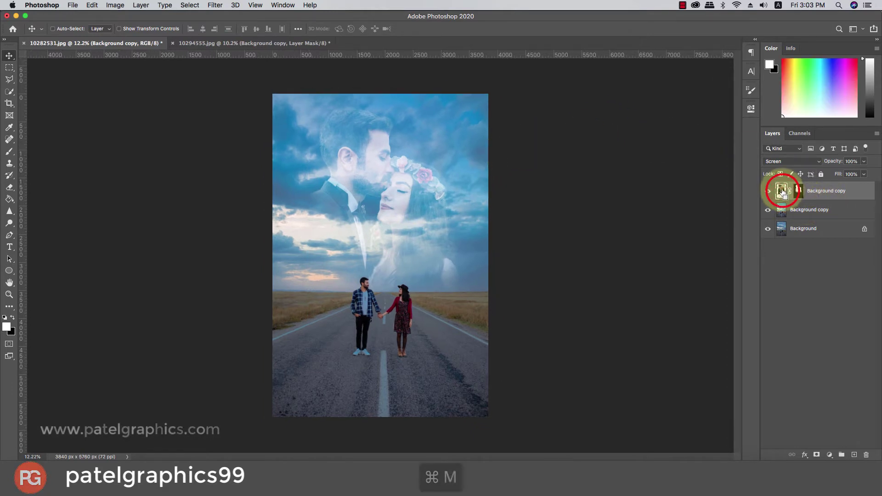
{"action": "left_click_drag", "start_coordinate": [679, 168], "coordinate": [685, 173]}
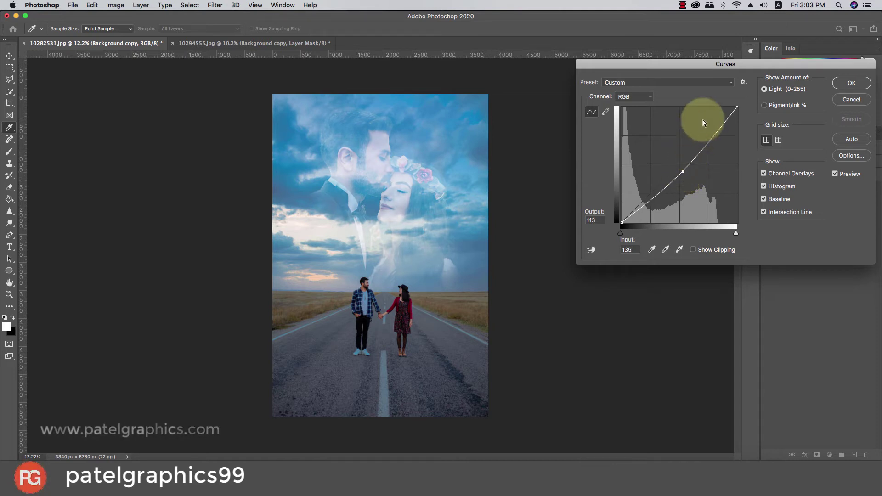
{"action": "left_click", "coordinate": [850, 83]}
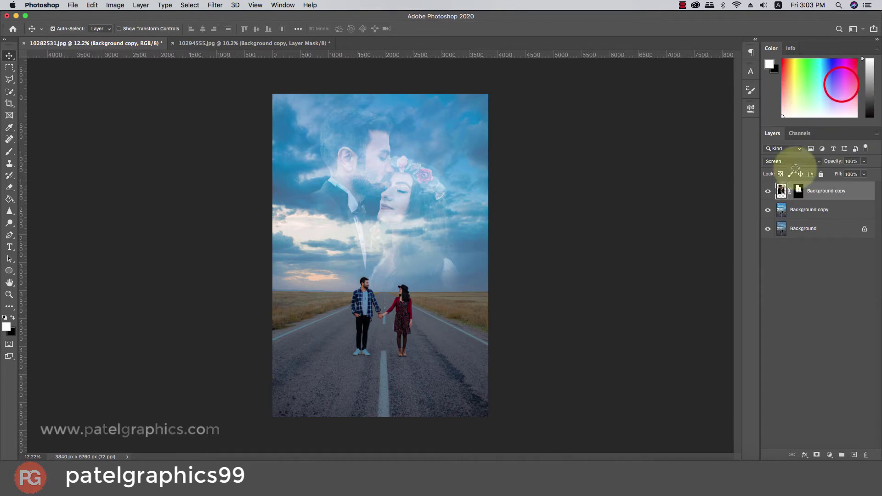
Compare the image with and without the graded background copy and try a lower opacity on that layer
{"action": "left_click", "coordinate": [808, 207]}
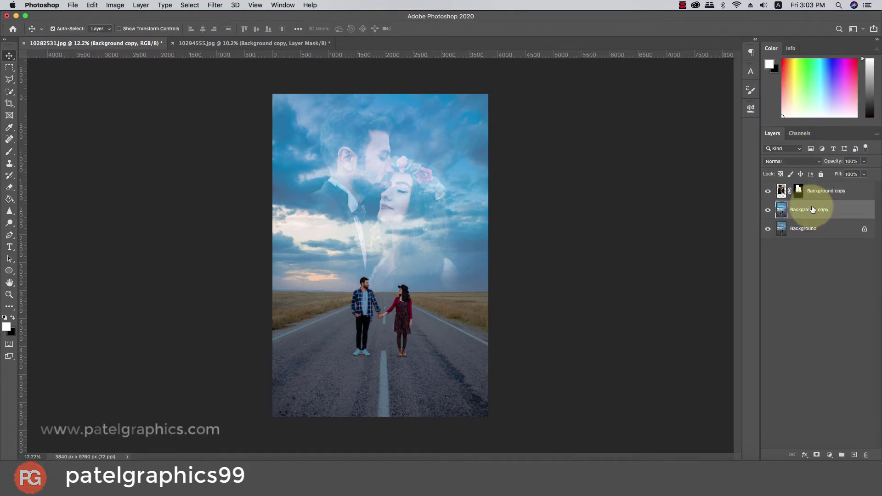
{"action": "left_click", "coordinate": [767, 210]}
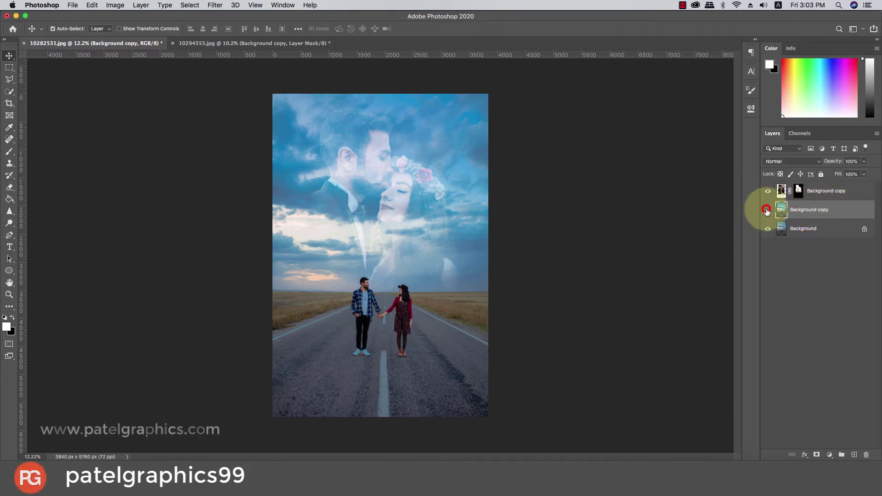
{"action": "left_click", "coordinate": [767, 211]}
{"action": "left_click", "coordinate": [767, 211]}
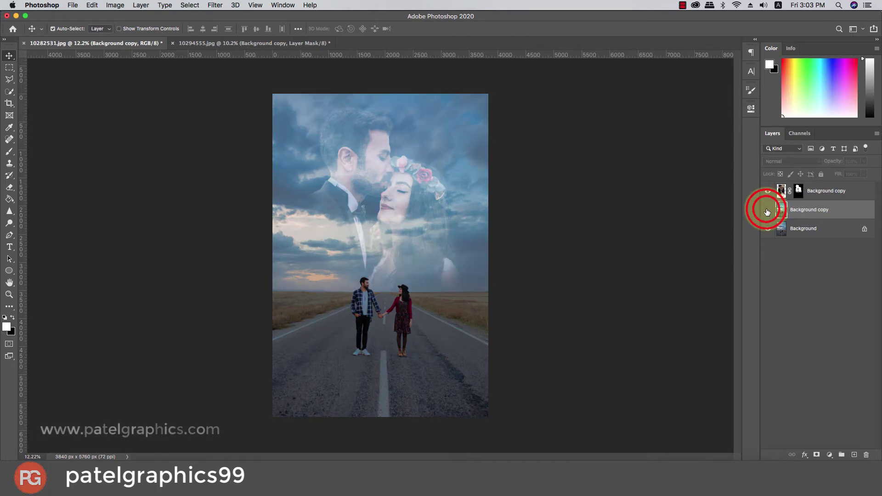
{"action": "left_click", "coordinate": [767, 211]}
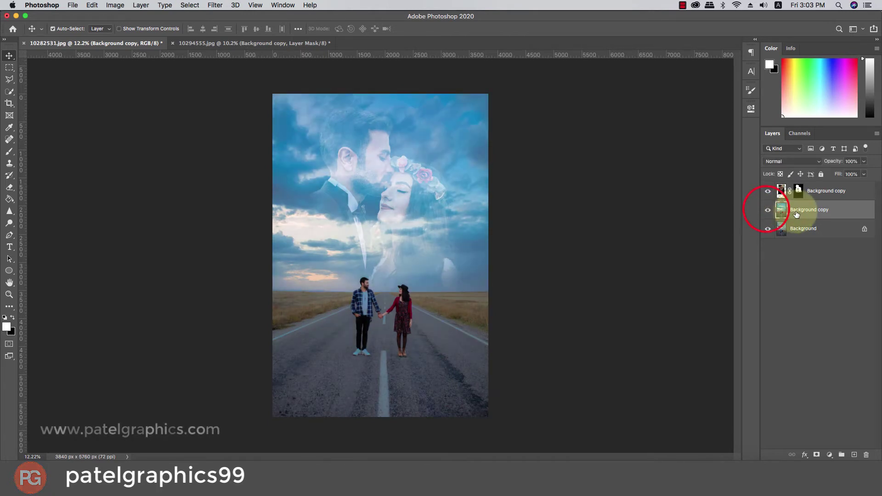
{"action": "left_click_drag", "start_coordinate": [826, 208], "coordinate": [839, 211]}
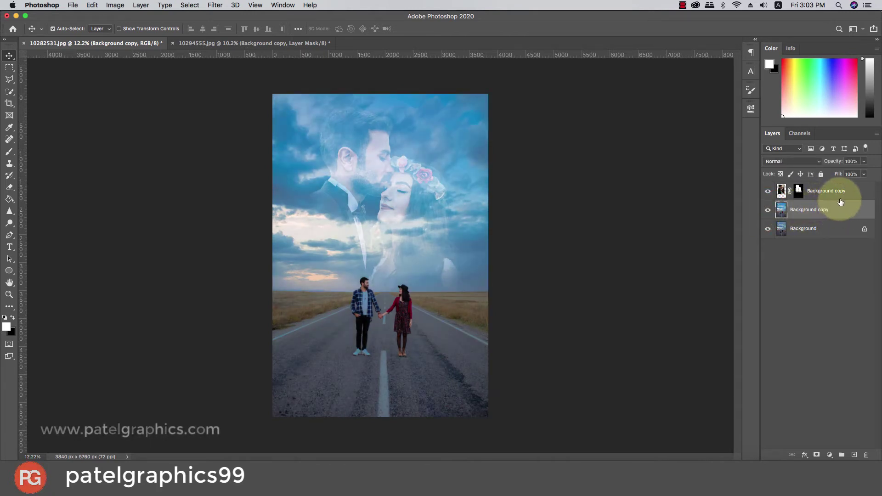
{"action": "left_click_drag", "start_coordinate": [849, 172], "coordinate": [814, 173]}
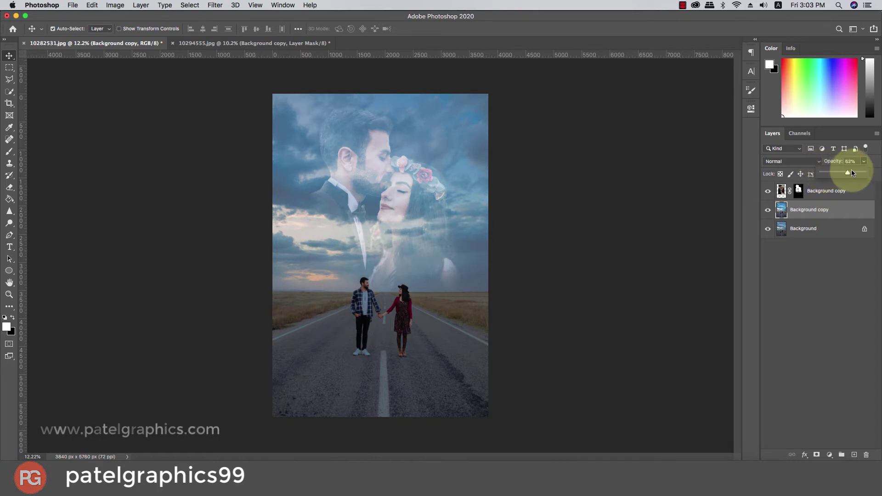
{"action": "left_click_drag", "start_coordinate": [851, 172], "coordinate": [858, 172]}
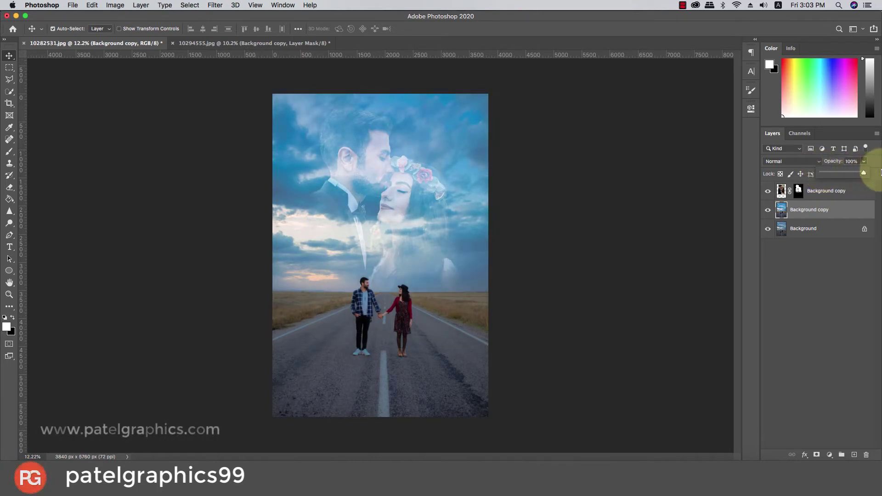
{"action": "left_click", "coordinate": [830, 210]}
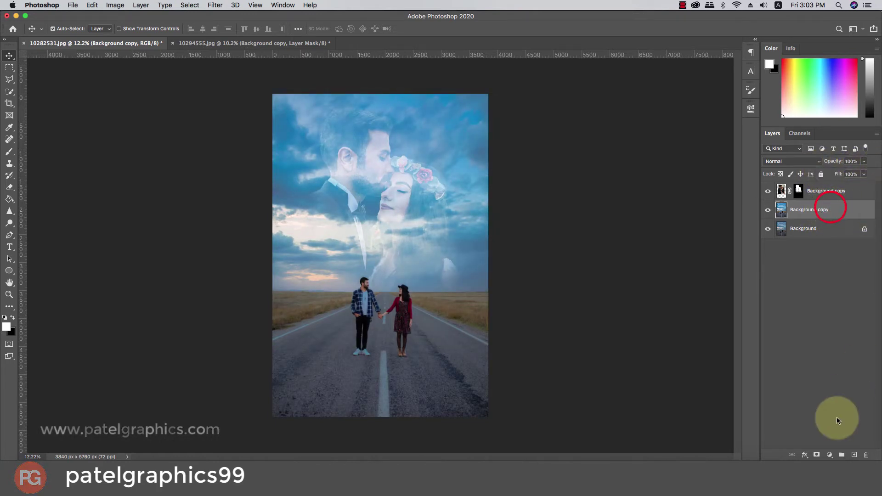
Add a layer above the graded background copy and draw a black-to-transparent linear gradient from the image's top edge to just above the horizon
{"action": "left_click", "coordinate": [854, 455]}
{"action": "left_click", "coordinate": [820, 229]}
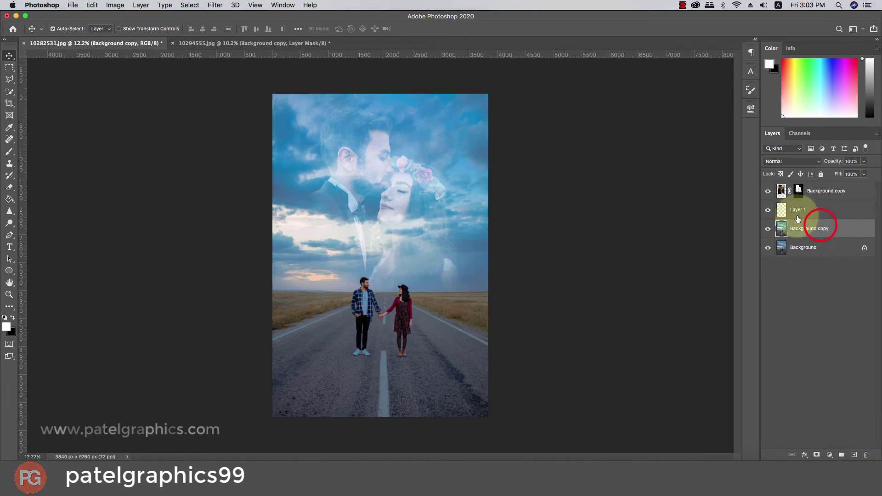
{"action": "left_click", "coordinate": [766, 211]}
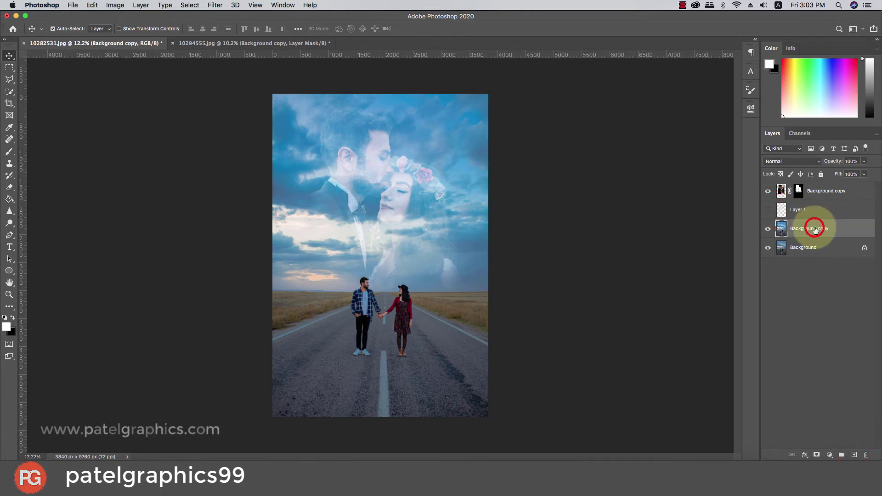
{"action": "left_click", "coordinate": [799, 211]}
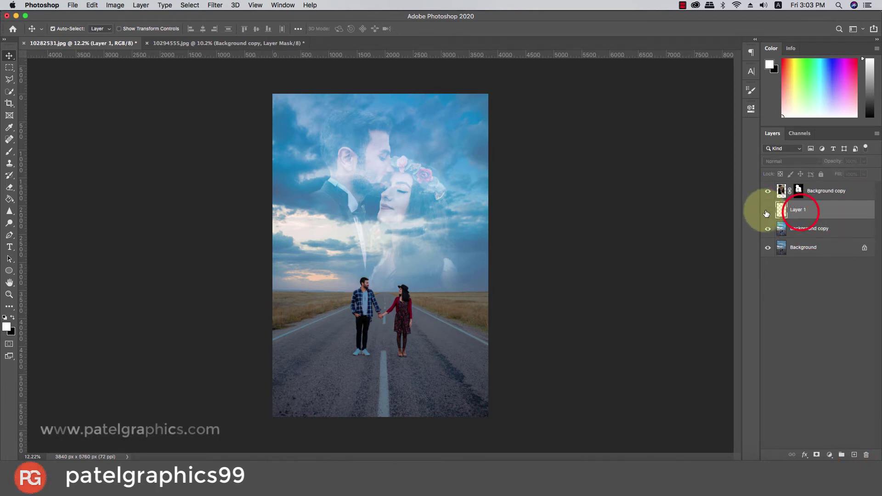
{"action": "left_click", "coordinate": [766, 211]}
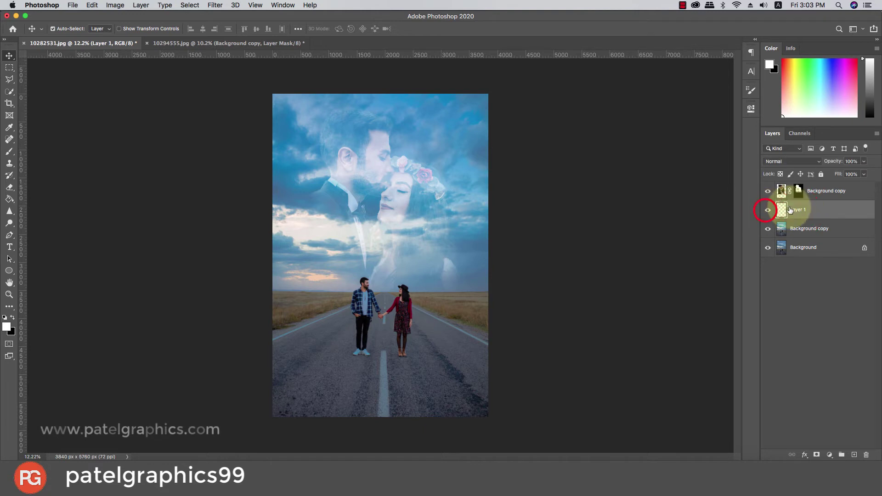
{"action": "left_click", "coordinate": [9, 201]}
{"action": "left_click", "coordinate": [35, 198]}
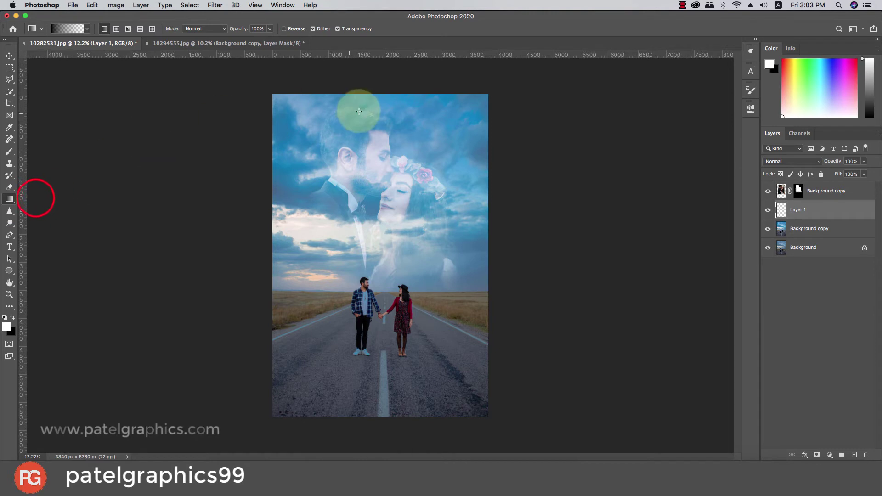
{"action": "left_click_drag", "start_coordinate": [384, 92], "coordinate": [374, 275]}
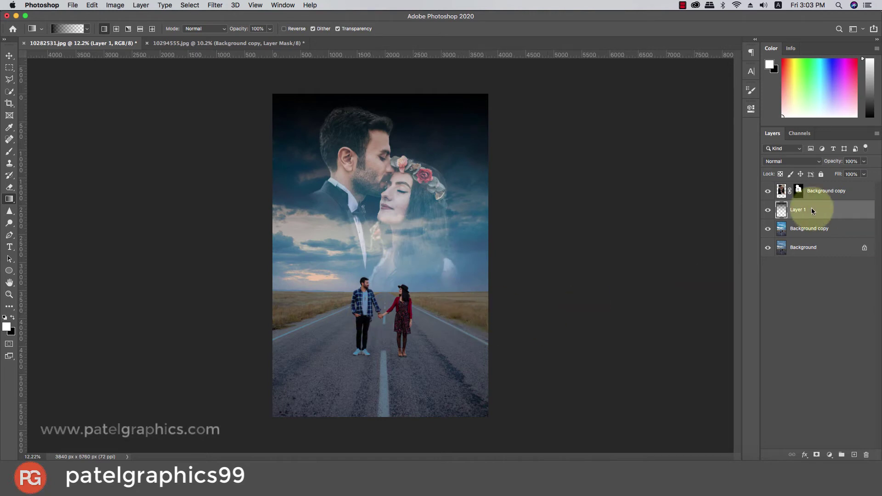
Stretch the gradient downward over the road to about 151% height, keeping its top edge and width
{"action": "left_click_drag", "start_coordinate": [815, 193], "coordinate": [564, 202]}
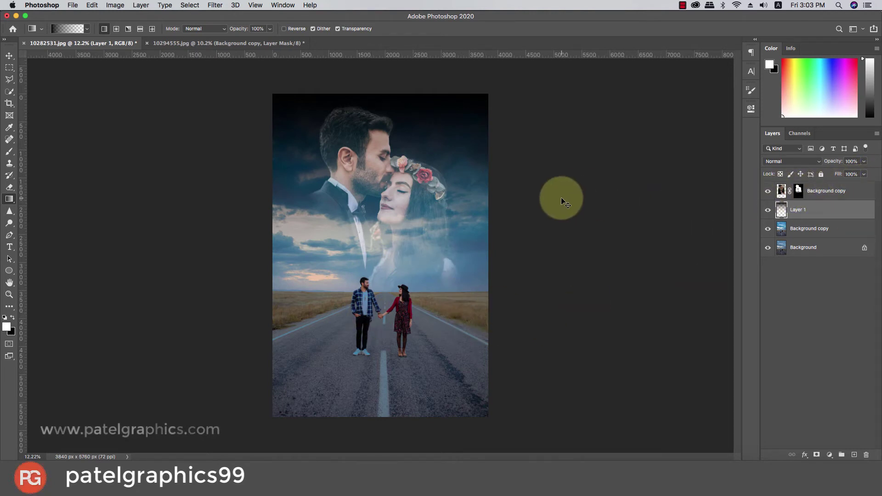
{"action": "key", "text": "super+t"}
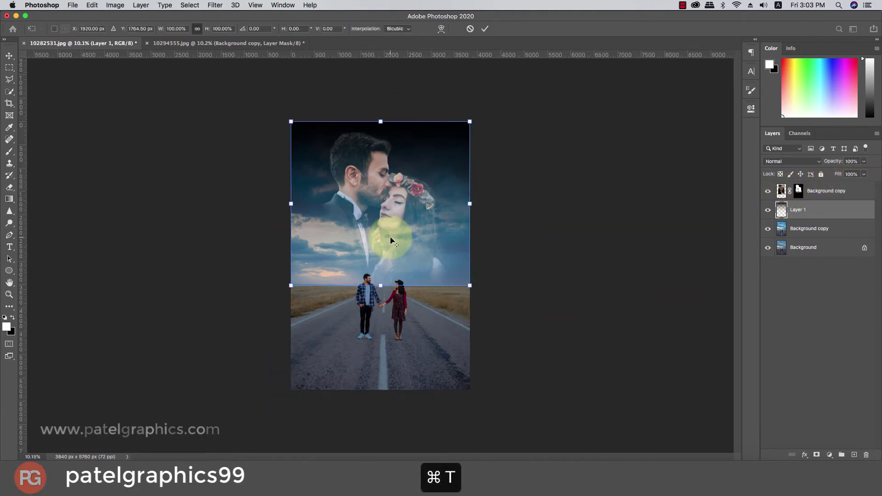
{"action": "left_click_drag", "start_coordinate": [381, 286], "coordinate": [380, 365]}
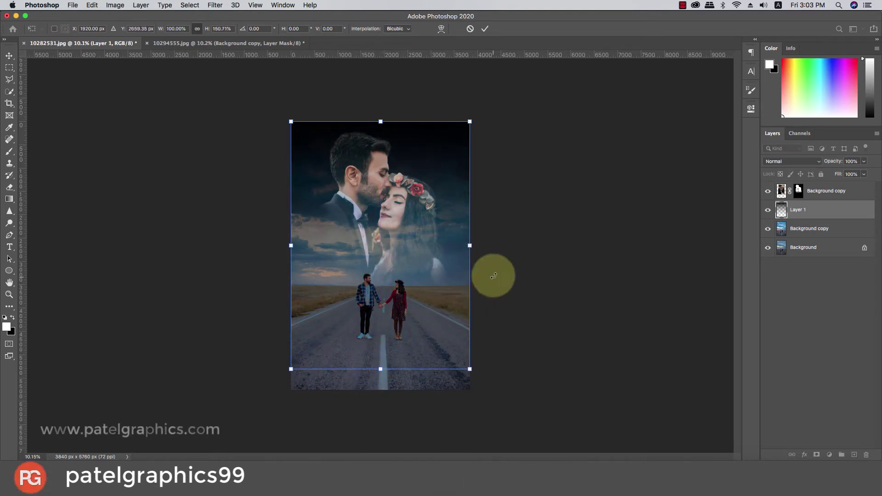
{"action": "key", "text": "Return"}
Keep the gradient layer in Normal blend mode and reduce its opacity to 38%
{"action": "key", "text": "g"}
{"action": "left_click", "coordinate": [797, 161]}
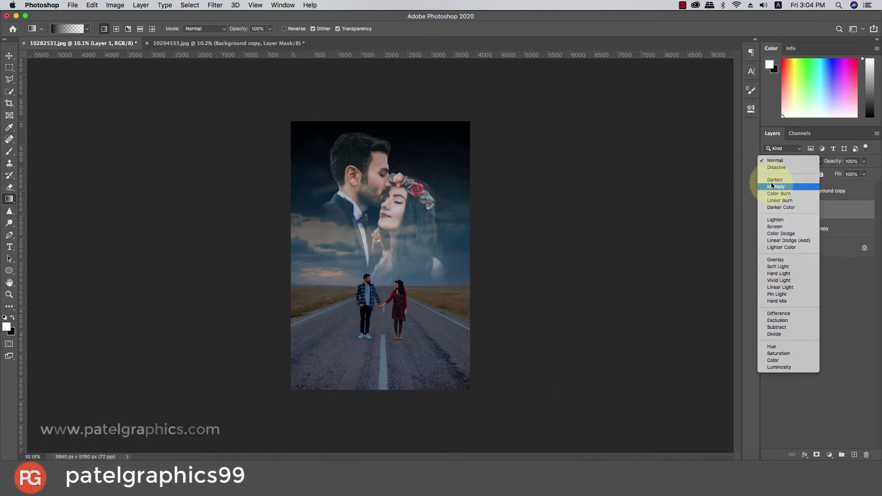
{"action": "left_click", "coordinate": [768, 162]}
{"action": "left_click", "coordinate": [864, 162]}
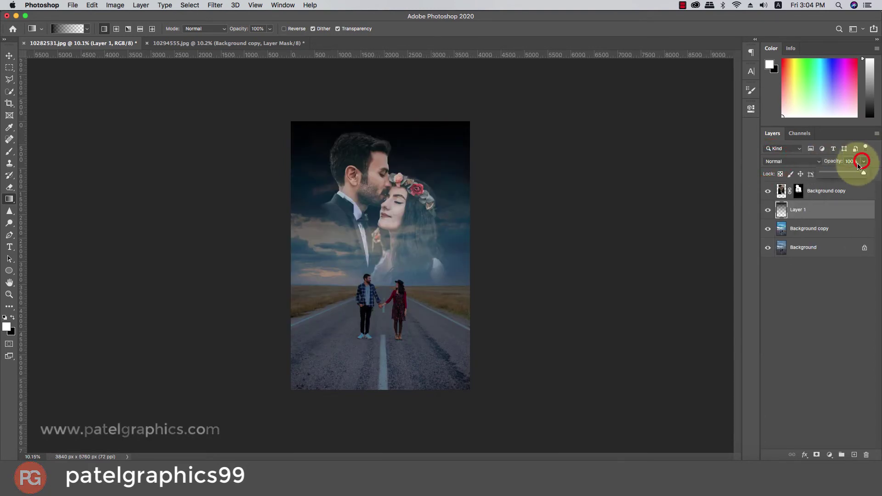
{"action": "mouse_move", "coordinate": [846, 172]}
{"action": "left_mouse_down"}
{"action": "mouse_move", "coordinate": [814, 175]}
{"action": "mouse_move", "coordinate": [833, 175]}
{"action": "left_mouse_up"}
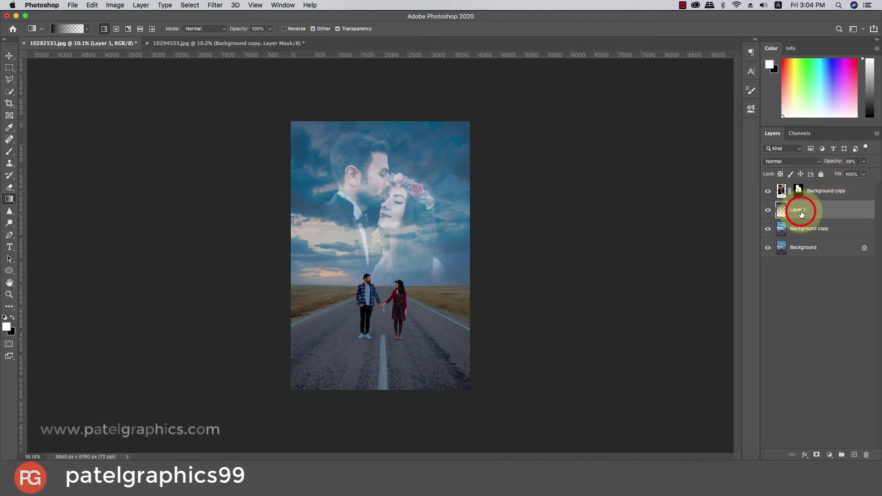
Erase the gradient over the couple on the road with a 200 px eraser, raising the eraser's opacity from 47% to 100%
{"action": "key", "text": "e"}
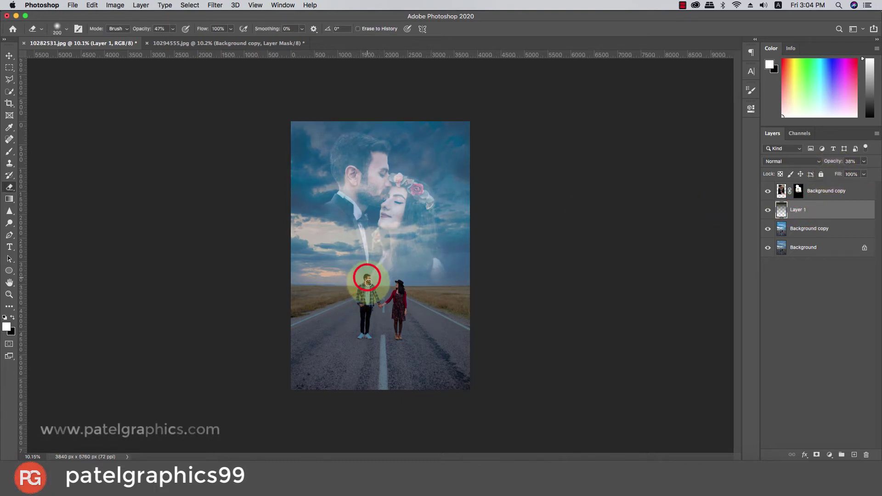
{"action": "scroll", "coordinate": [367, 281], "scroll_direction": "up", "scroll_amount": 3}
{"action": "mouse_move", "coordinate": [363, 285]}
{"action": "left_mouse_down"}
{"action": "mouse_move", "coordinate": [355, 369]}
{"action": "mouse_move", "coordinate": [404, 293]}
{"action": "mouse_move", "coordinate": [399, 350]}
{"action": "left_mouse_up"}
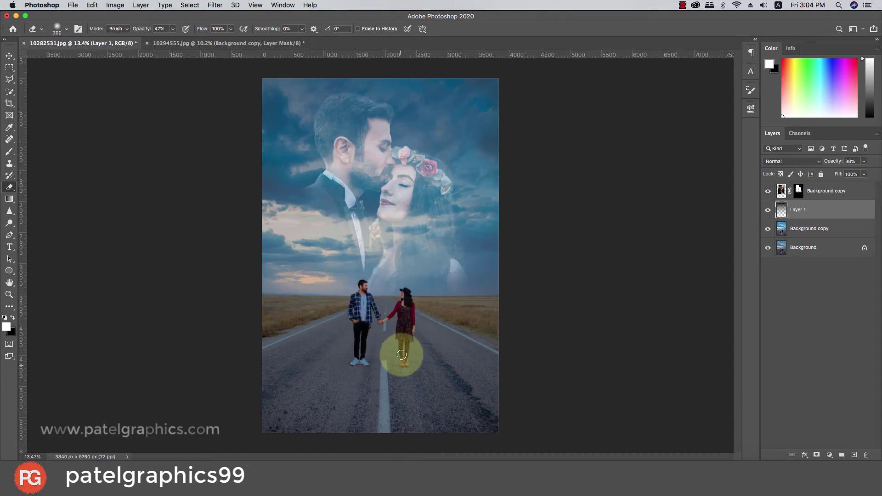
{"action": "mouse_move", "coordinate": [173, 29]}
{"action": "left_mouse_down"}
{"action": "mouse_move", "coordinate": [203, 37]}
{"action": "mouse_move", "coordinate": [303, 182]}
{"action": "mouse_move", "coordinate": [318, 266]}
{"action": "mouse_move", "coordinate": [357, 287]}
{"action": "mouse_move", "coordinate": [374, 283]}
{"action": "mouse_move", "coordinate": [371, 271]}
{"action": "mouse_move", "coordinate": [361, 286]}
{"action": "mouse_move", "coordinate": [370, 305]}
{"action": "left_mouse_up"}
{"action": "left_click", "coordinate": [403, 299]}
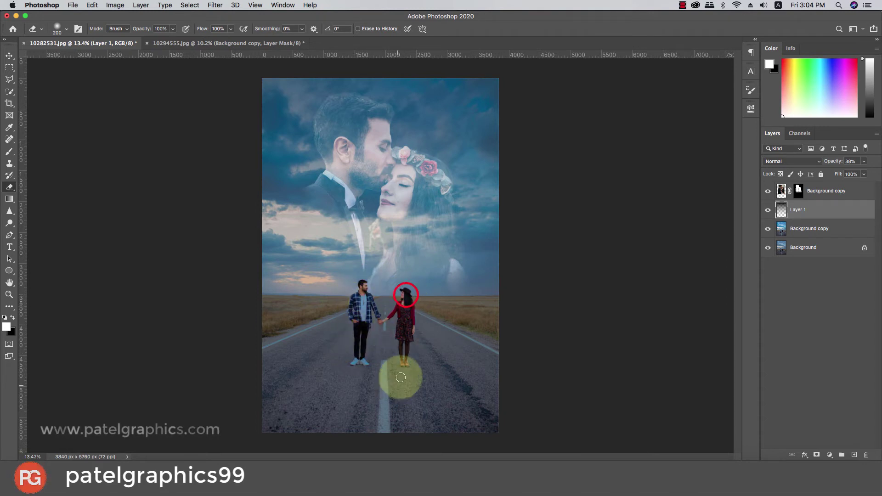
Check the effect of the graded background copy and of the gradient layer by hiding and showing each
{"action": "left_click", "coordinate": [769, 228]}
{"action": "left_click", "coordinate": [770, 228]}
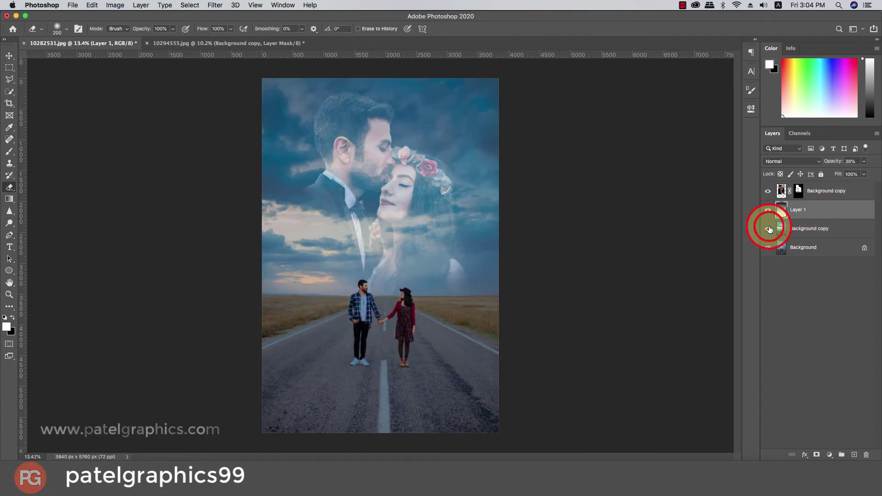
{"action": "scroll", "coordinate": [486, 202], "scroll_direction": "down", "scroll_amount": 2}
{"action": "scroll", "coordinate": [486, 202], "scroll_direction": "up", "scroll_amount": 1}
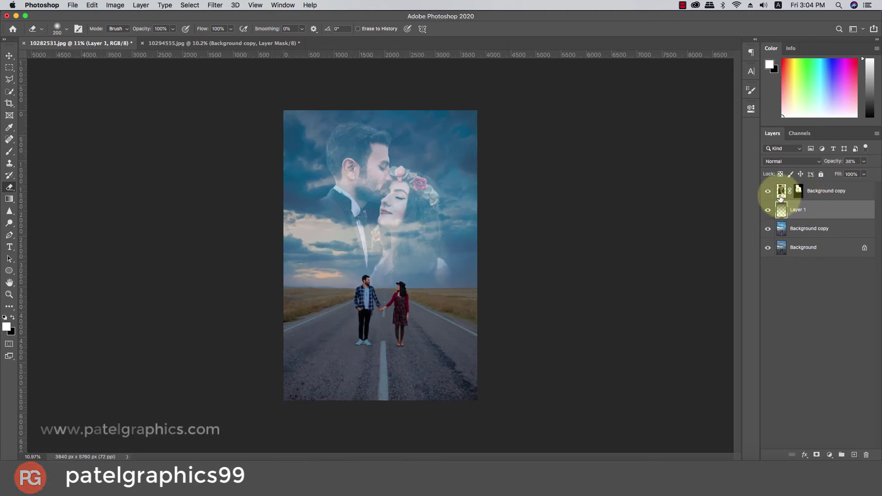
{"action": "left_click", "coordinate": [768, 210]}
{"action": "left_click", "coordinate": [767, 214]}
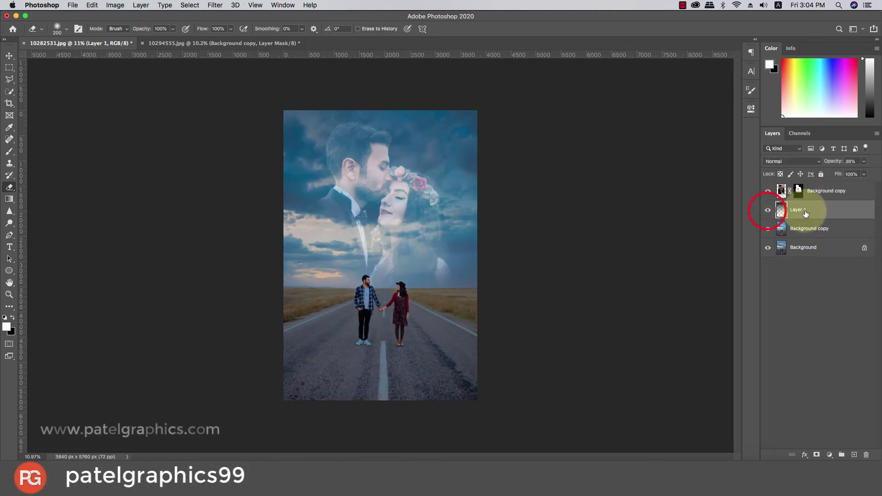
Try placing the gradient layer above the close-up couple and clipping it to that layer
{"action": "mouse_move", "coordinate": [814, 209]}
{"action": "left_mouse_down"}
{"action": "mouse_move", "coordinate": [832, 192]}
{"action": "mouse_move", "coordinate": [819, 193]}
{"action": "left_mouse_up"}
{"action": "right_click", "coordinate": [818, 193]}
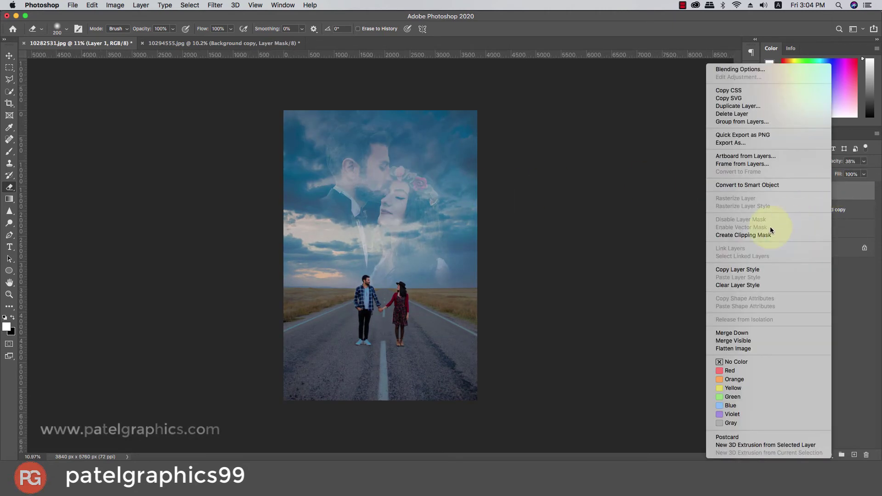
{"action": "left_click", "coordinate": [745, 236]}
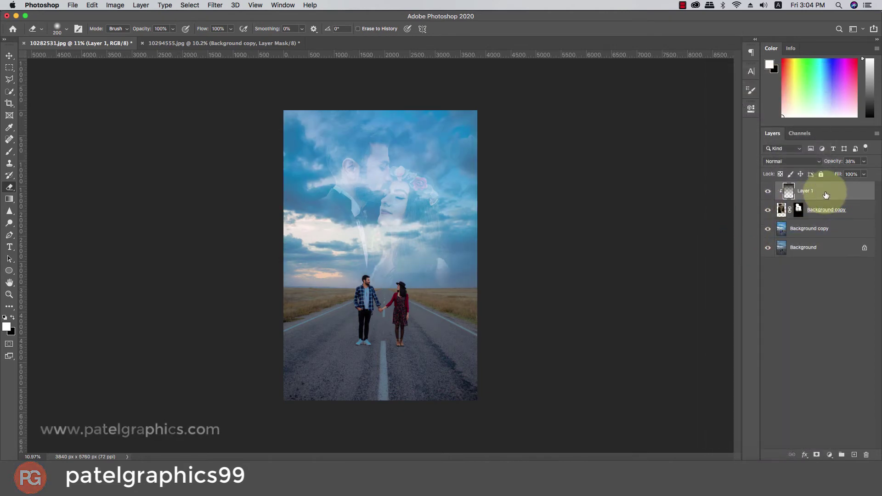
{"action": "left_click_drag", "start_coordinate": [825, 195], "coordinate": [819, 210]}
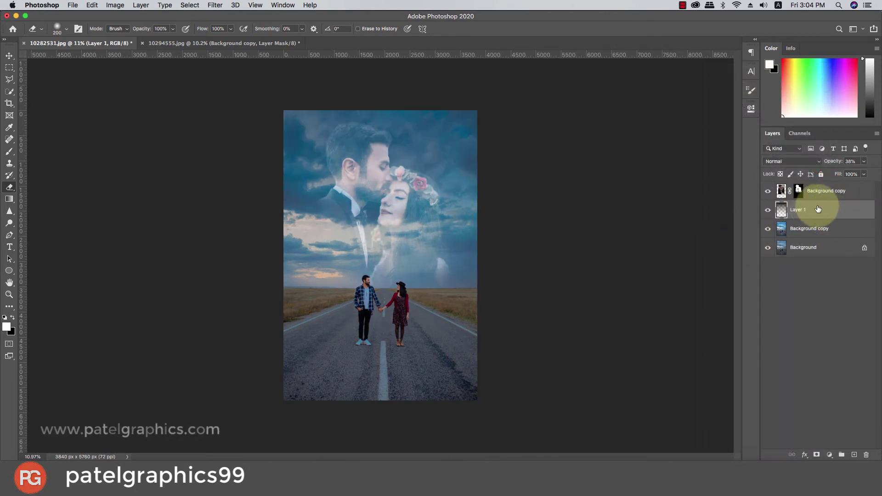
Lower the gradient layer's opacity to 15% and compare the image with that layer hidden and shown
{"action": "left_click_drag", "start_coordinate": [847, 176], "coordinate": [839, 176]}
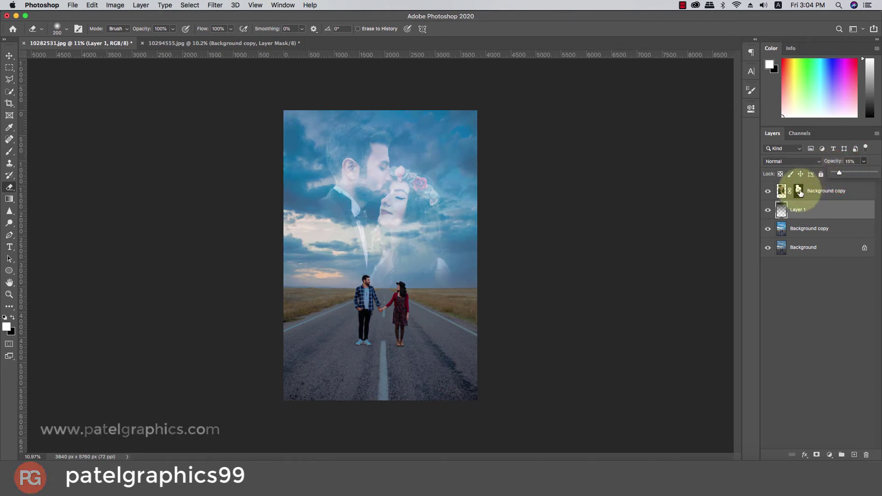
{"action": "left_click", "coordinate": [767, 210]}
{"action": "left_click", "coordinate": [767, 209]}
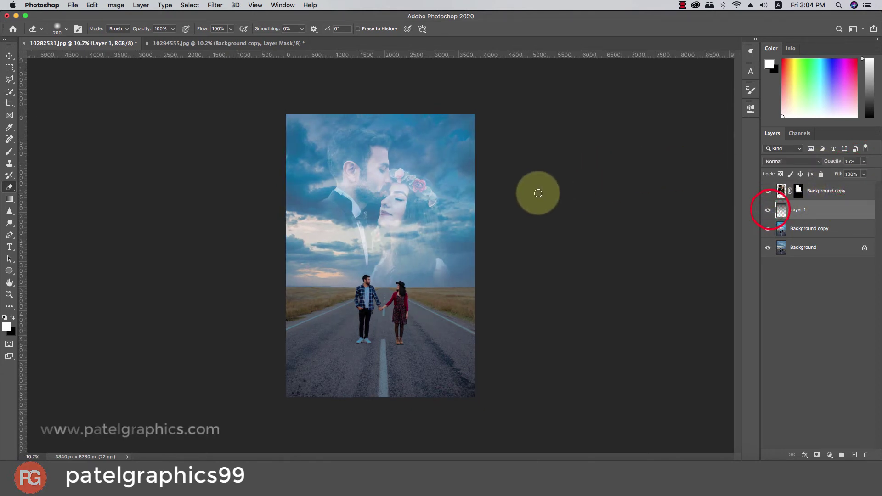
{"action": "scroll", "coordinate": [537, 191], "scroll_direction": "up", "scroll_amount": 2}
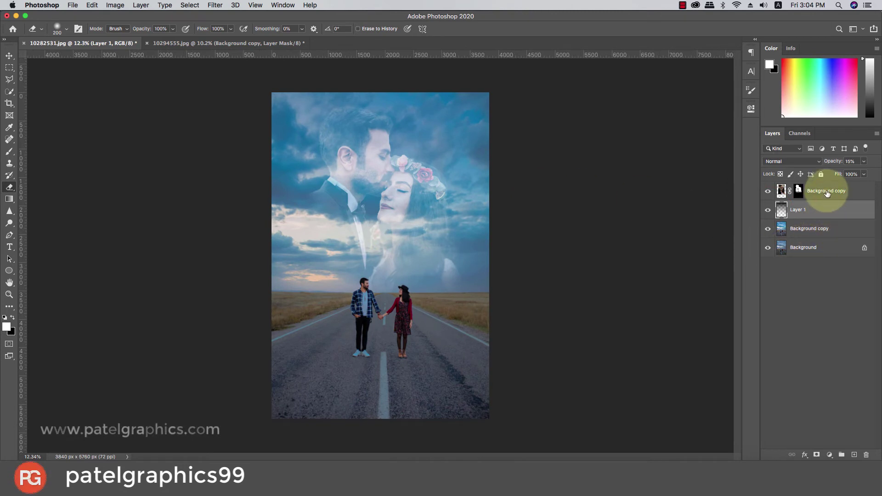
Add an empty layer above the close-up couple and fine-tune the opacity of the gradient layer
{"action": "left_click", "coordinate": [825, 191]}
{"action": "left_click", "coordinate": [853, 455]}
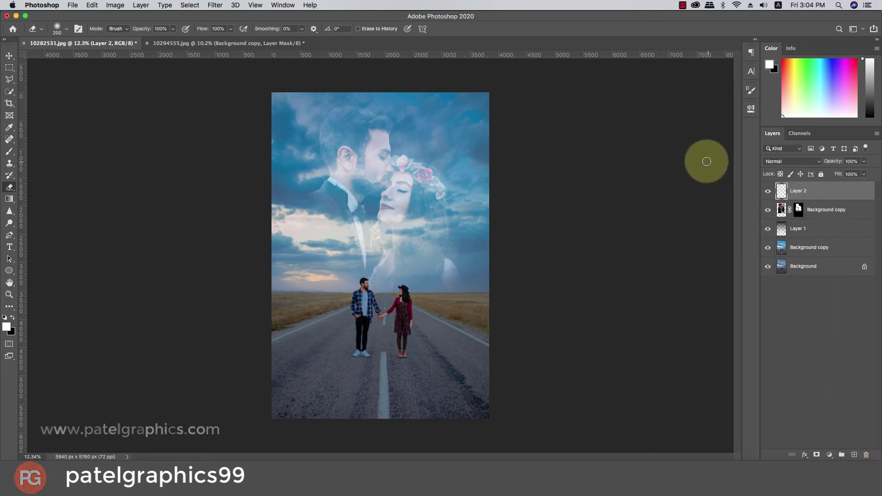
{"action": "left_click", "coordinate": [839, 210]}
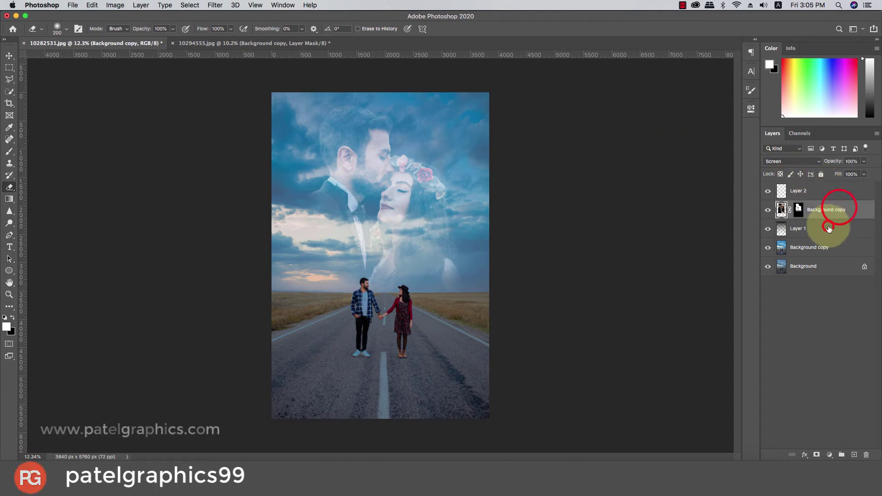
{"action": "left_click", "coordinate": [826, 229]}
{"action": "left_click_drag", "start_coordinate": [863, 161], "coordinate": [840, 173]}
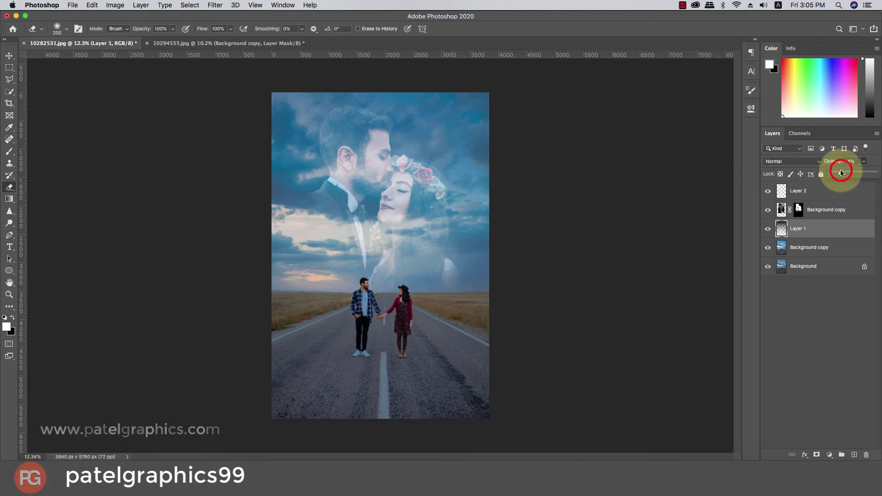
Refine the close-up couple's layer mask along the man's forehead and brow with a 35 px brush, alternating black and white
{"action": "left_click", "coordinate": [798, 209]}
{"action": "scroll", "coordinate": [451, 165], "scroll_direction": "up", "scroll_amount": 5}
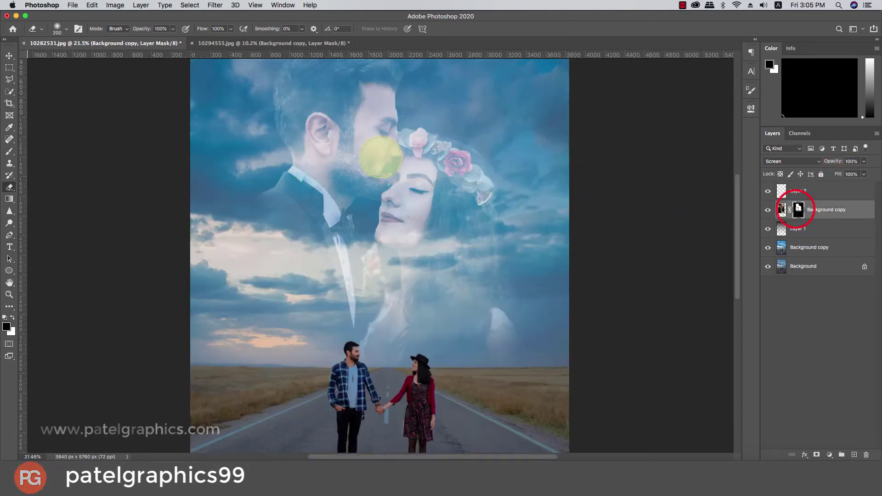
{"action": "key", "text": "v"}
{"action": "scroll", "coordinate": [421, 130], "scroll_direction": "up", "scroll_amount": 2}
{"action": "scroll", "coordinate": [427, 138], "scroll_direction": "up", "scroll_amount": 3}
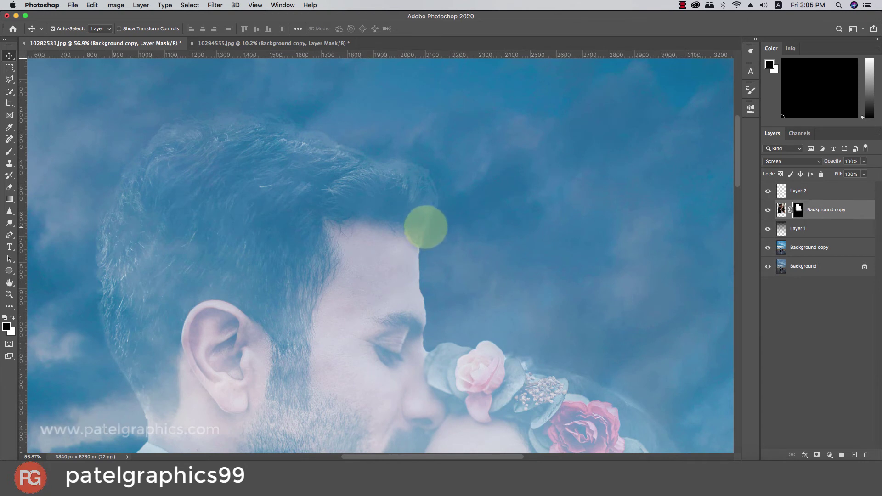
{"action": "key", "text": "b"}
{"action": "key", "text": "bracketleft"}
{"action": "key", "text": "bracketleft"}
{"action": "key", "text": "bracketleft"}
{"action": "key", "text": "bracketleft"}
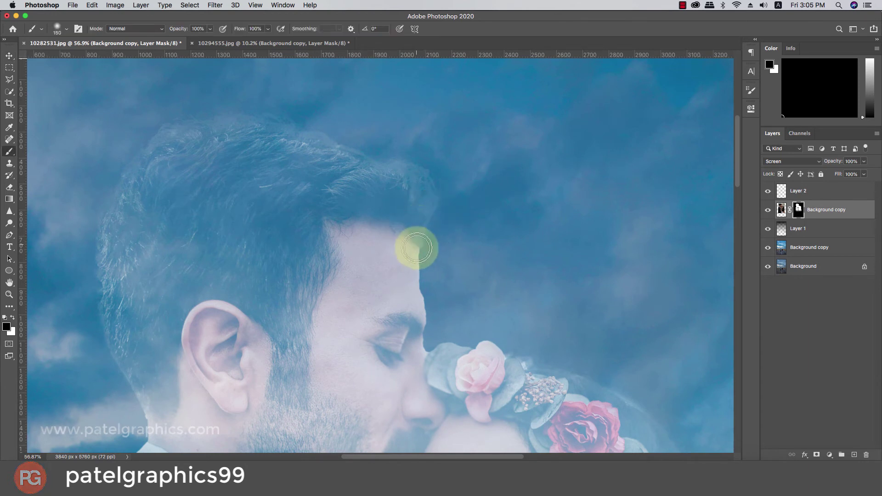
{"action": "mouse_move", "coordinate": [422, 254]}
{"action": "left_mouse_down"}
{"action": "mouse_move", "coordinate": [429, 325]}
{"action": "mouse_move", "coordinate": [407, 362]}
{"action": "mouse_move", "coordinate": [426, 353]}
{"action": "mouse_move", "coordinate": [421, 322]}
{"action": "left_mouse_up"}
{"action": "key", "text": "x"}
{"action": "mouse_move", "coordinate": [422, 309]}
{"action": "left_mouse_down"}
{"action": "mouse_move", "coordinate": [416, 256]}
{"action": "mouse_move", "coordinate": [428, 332]}
{"action": "left_mouse_up"}
{"action": "key", "text": "x"}
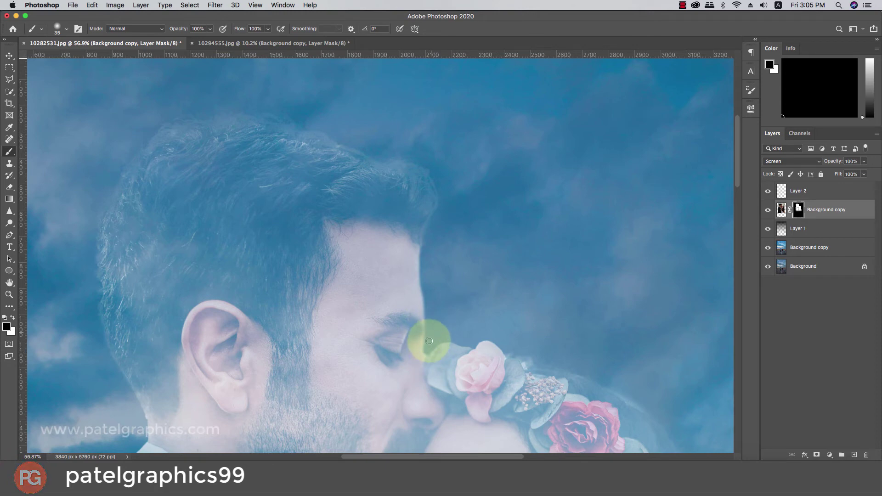
Touch up the close-up couple's mask further with the black brush and review the blend across the whole image
{"action": "scroll", "coordinate": [413, 322], "scroll_direction": "down", "scroll_amount": 5}
{"action": "mouse_move", "coordinate": [322, 296]}
{"action": "left_mouse_down"}
{"action": "mouse_move", "coordinate": [311, 307]}
{"action": "mouse_move", "coordinate": [335, 299]}
{"action": "mouse_move", "coordinate": [370, 310]}
{"action": "mouse_move", "coordinate": [367, 384]}
{"action": "left_mouse_up"}
{"action": "mouse_move", "coordinate": [364, 417]}
{"action": "left_mouse_down"}
{"action": "mouse_move", "coordinate": [291, 239]}
{"action": "mouse_move", "coordinate": [302, 230]}
{"action": "mouse_move", "coordinate": [309, 237]}
{"action": "mouse_move", "coordinate": [307, 294]}
{"action": "mouse_move", "coordinate": [328, 348]}
{"action": "mouse_move", "coordinate": [323, 234]}
{"action": "left_mouse_up"}
{"action": "scroll", "coordinate": [314, 324], "scroll_direction": "down", "scroll_amount": 3}
{"action": "scroll", "coordinate": [323, 234], "scroll_direction": "down", "scroll_amount": 8}
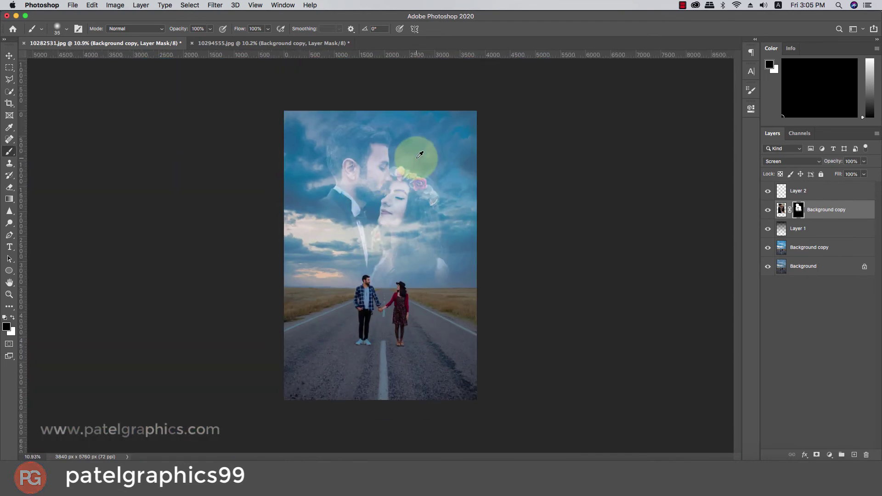
{"action": "scroll", "coordinate": [409, 147], "scroll_direction": "down", "scroll_amount": 2}
{"action": "scroll", "coordinate": [413, 154], "scroll_direction": "up", "scroll_amount": 5}
{"action": "scroll", "coordinate": [419, 155], "scroll_direction": "down", "scroll_amount": 5}
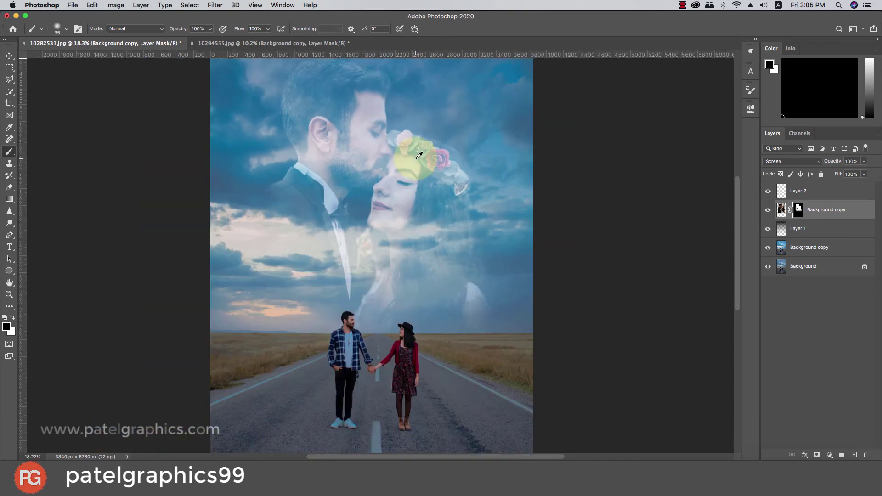
{"action": "scroll", "coordinate": [416, 156], "scroll_direction": "down", "scroll_amount": 1}
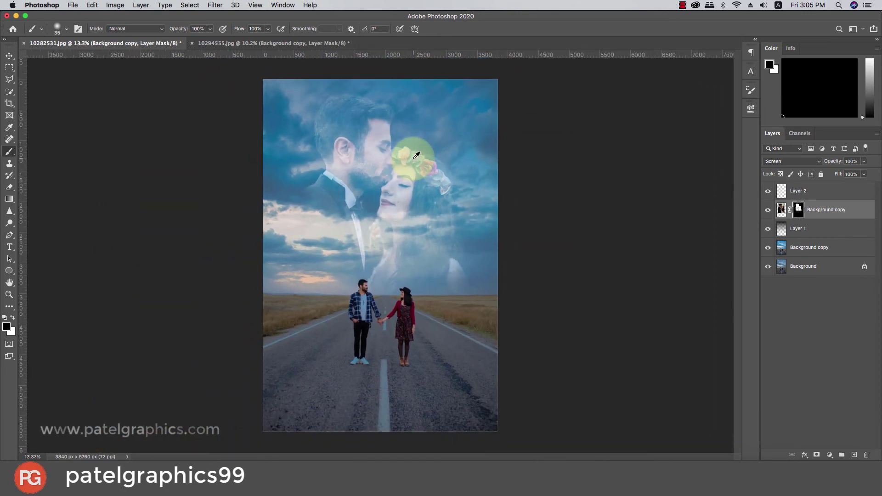
Fill the empty top layer with the merged RGB composite using Apply Image with Multiply blending at 100% opacity
{"action": "left_click", "coordinate": [855, 190]}
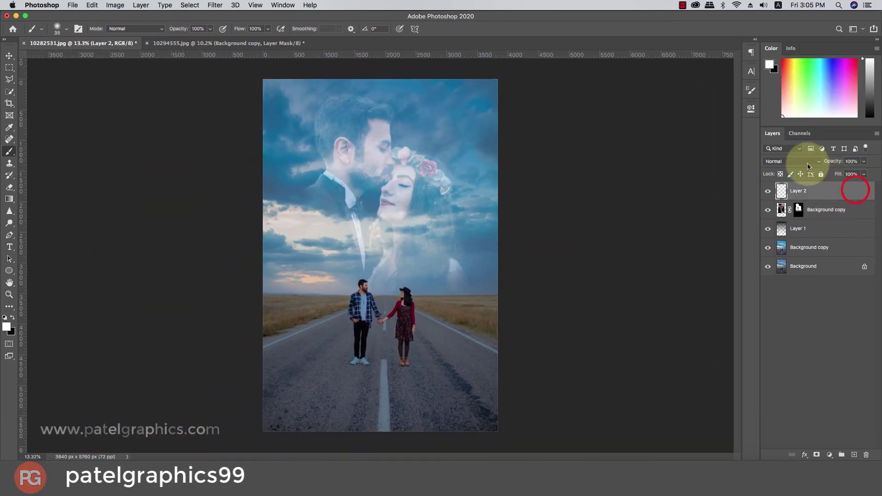
{"action": "left_click", "coordinate": [209, 5]}
{"action": "mouse_move", "coordinate": [115, 5]}
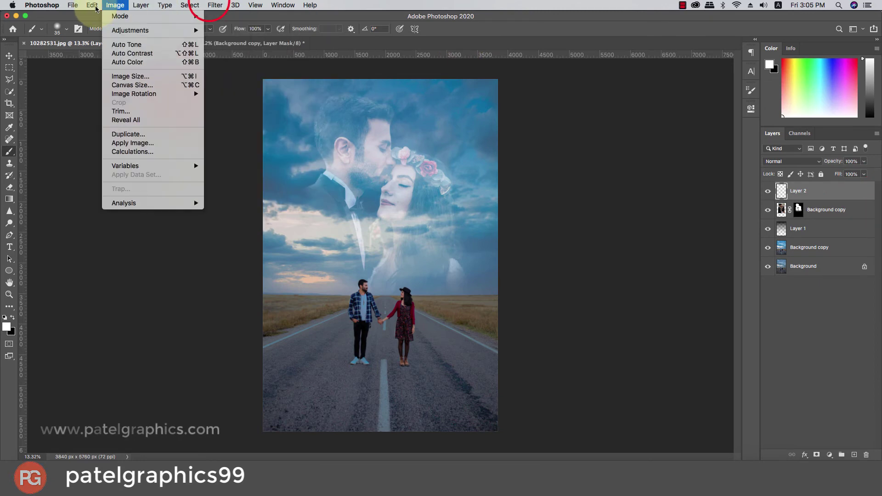
{"action": "left_click", "coordinate": [133, 143]}
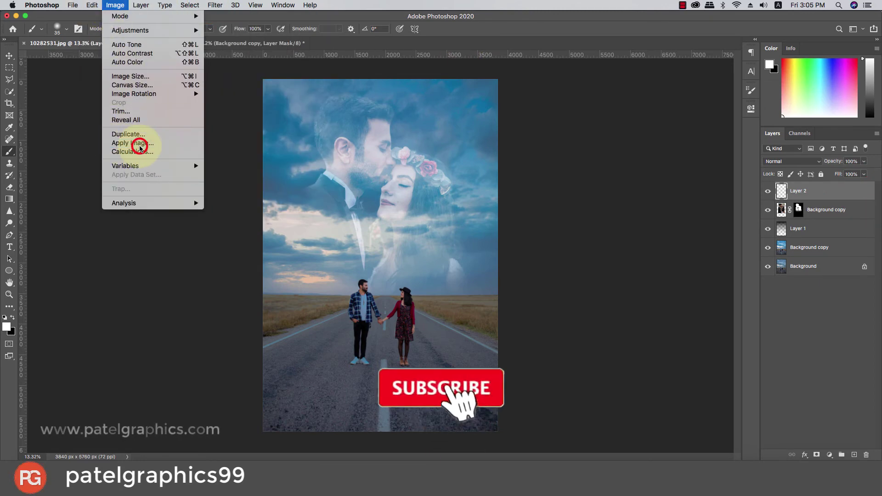
{"action": "left_click", "coordinate": [521, 137]}
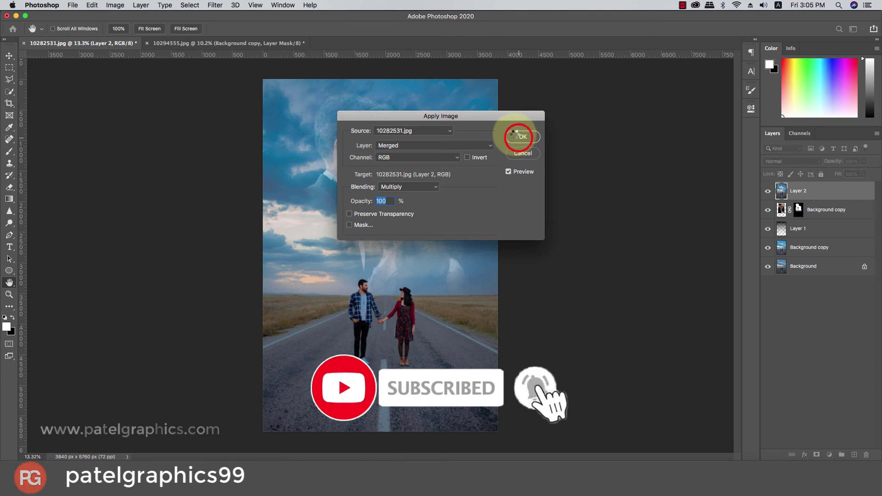
{"action": "key", "text": "b"}
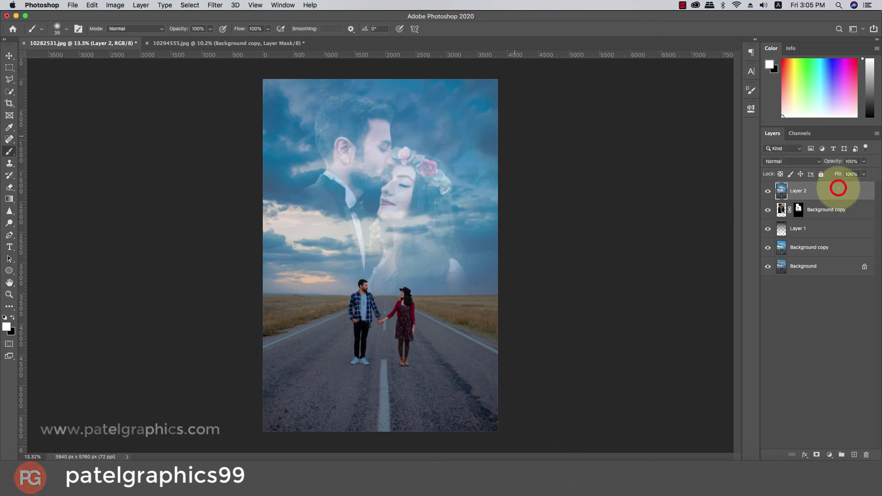
Start the Camera Raw Filter on the merged top layer and apply the automatic tonal correction
{"action": "left_click", "coordinate": [215, 5]}
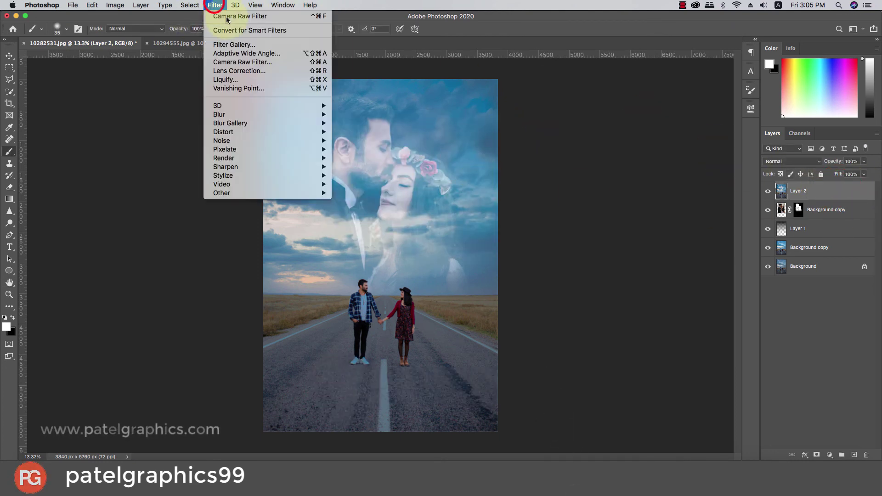
{"action": "left_click", "coordinate": [246, 63]}
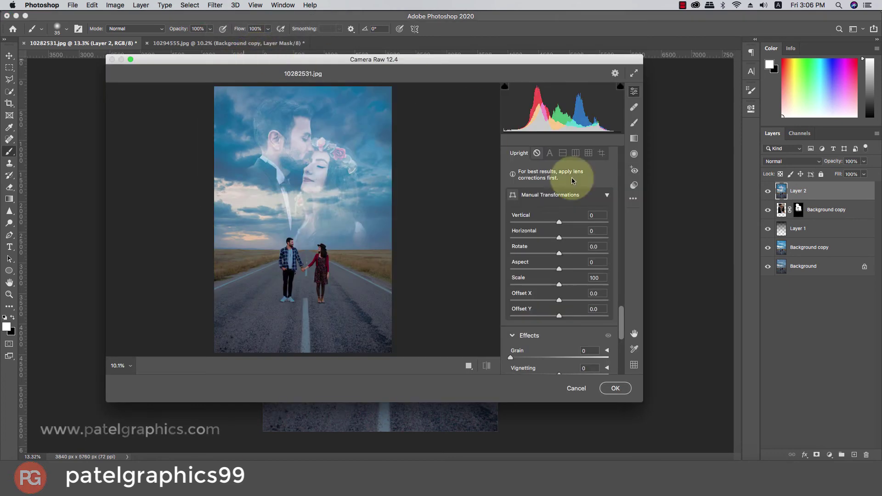
{"action": "left_click", "coordinate": [620, 319]}
{"action": "left_click_drag", "start_coordinate": [620, 319], "coordinate": [622, 150]}
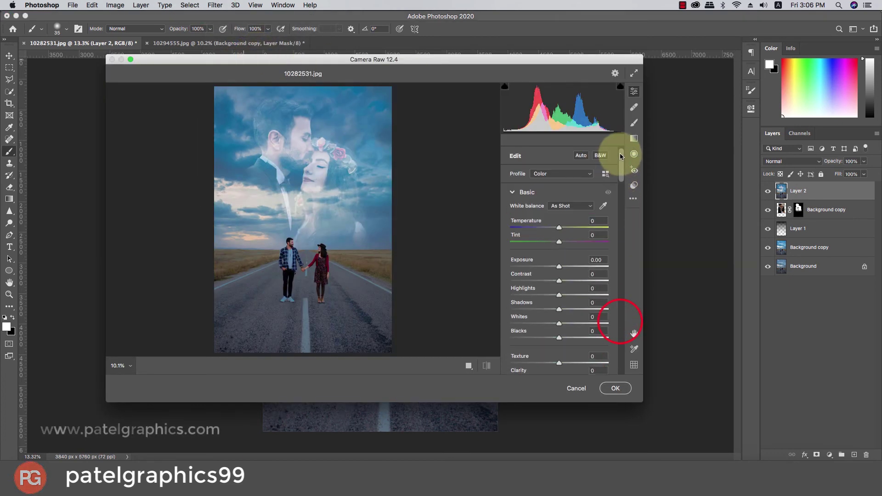
{"action": "left_click", "coordinate": [577, 155]}
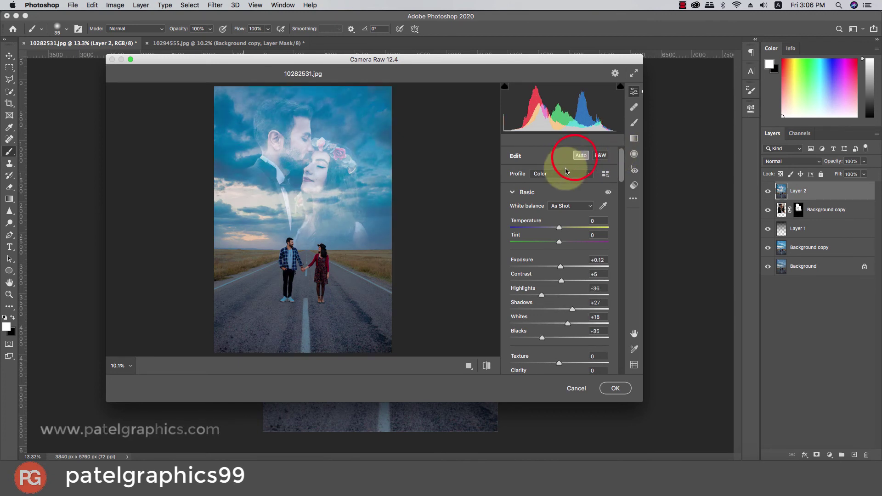
Set the basic adjustments to Temperature +5, Clarity +11 and Texture +23
{"action": "left_click_drag", "start_coordinate": [559, 227], "coordinate": [561, 229]}
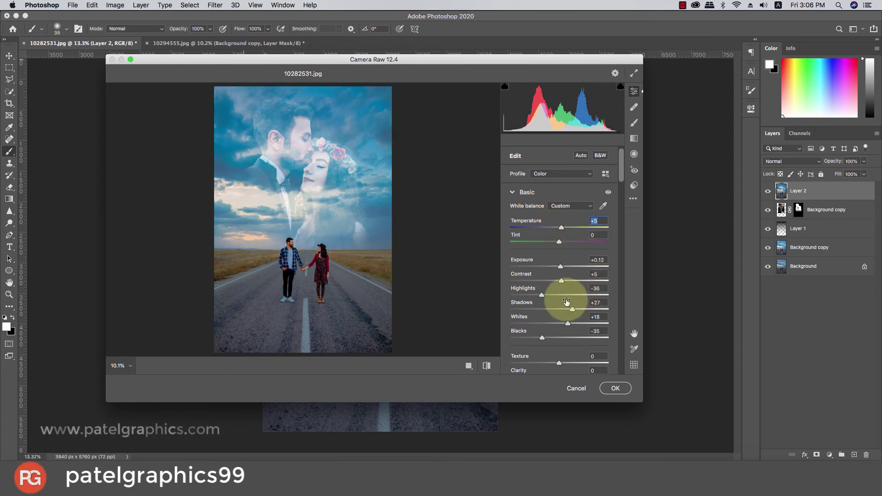
{"action": "scroll", "coordinate": [569, 291], "scroll_direction": "down", "scroll_amount": 1}
{"action": "left_click", "coordinate": [564, 358]}
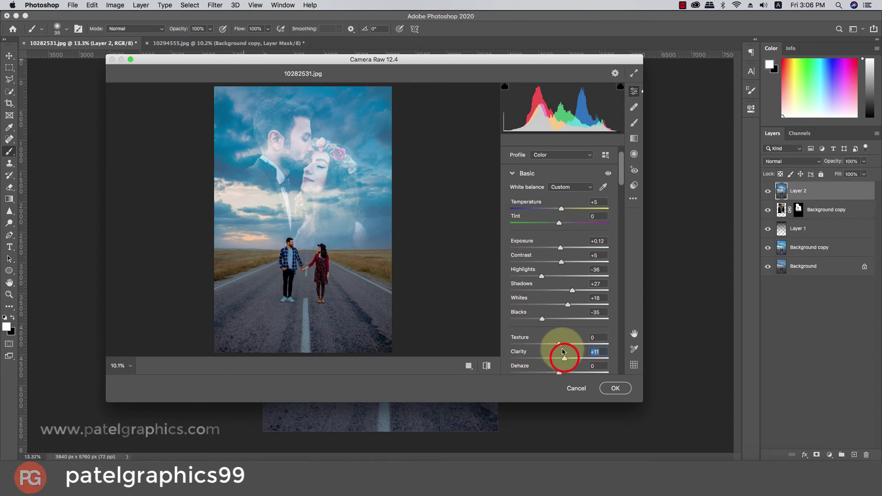
{"action": "left_click_drag", "start_coordinate": [566, 346], "coordinate": [571, 346]}
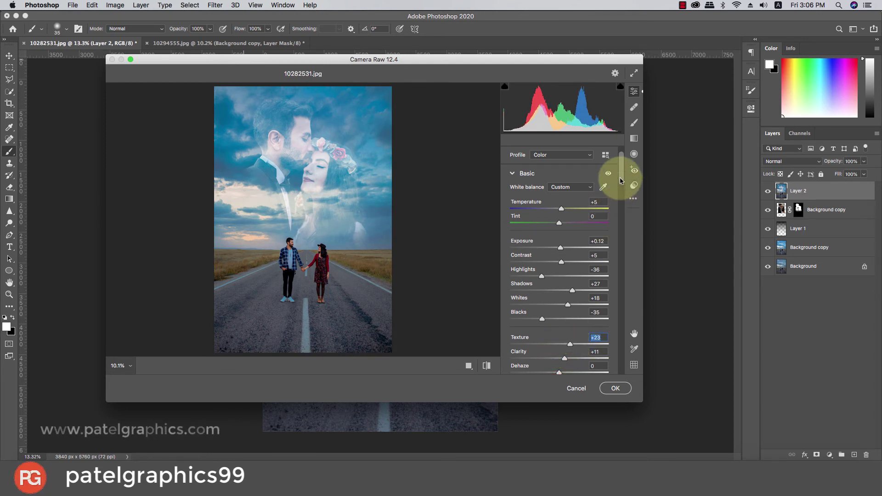
Boost the image's colour intensity and darken its edges with a Vignetting value of -12
{"action": "left_click_drag", "start_coordinate": [621, 176], "coordinate": [620, 210]}
{"action": "left_click_drag", "start_coordinate": [564, 209], "coordinate": [577, 211]}
{"action": "scroll", "coordinate": [567, 202], "scroll_direction": "down", "scroll_amount": 5}
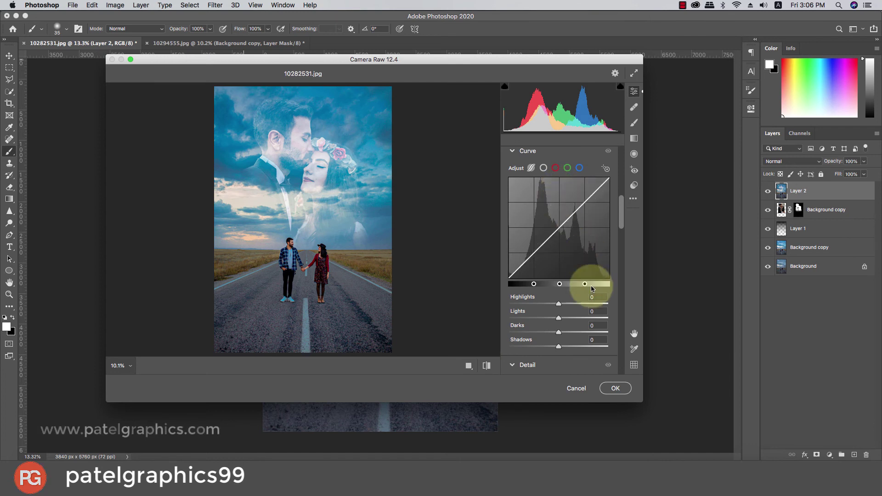
{"action": "left_click_drag", "start_coordinate": [621, 200], "coordinate": [570, 353]}
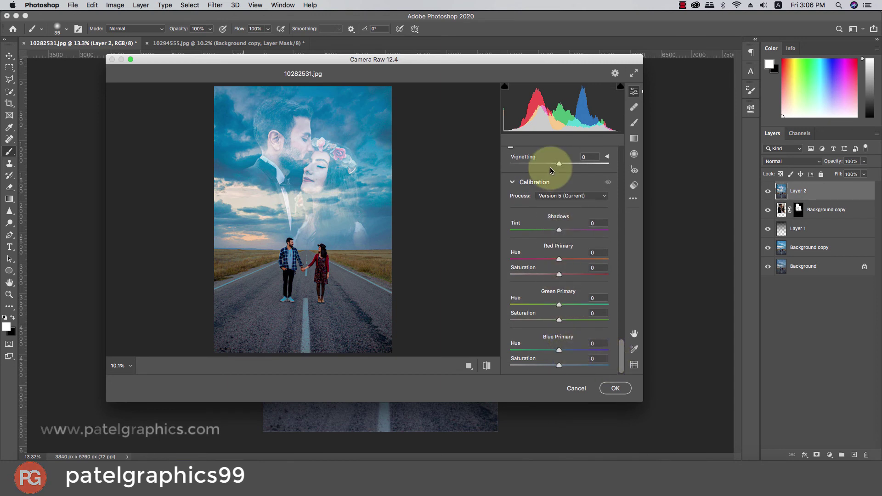
{"action": "left_click_drag", "start_coordinate": [555, 167], "coordinate": [555, 167]}
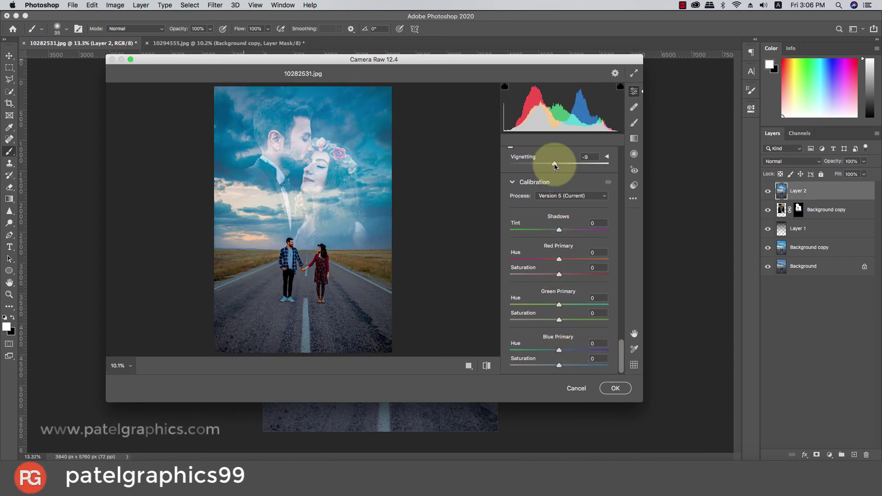
{"action": "scroll", "coordinate": [559, 173], "scroll_direction": "up", "scroll_amount": 2}
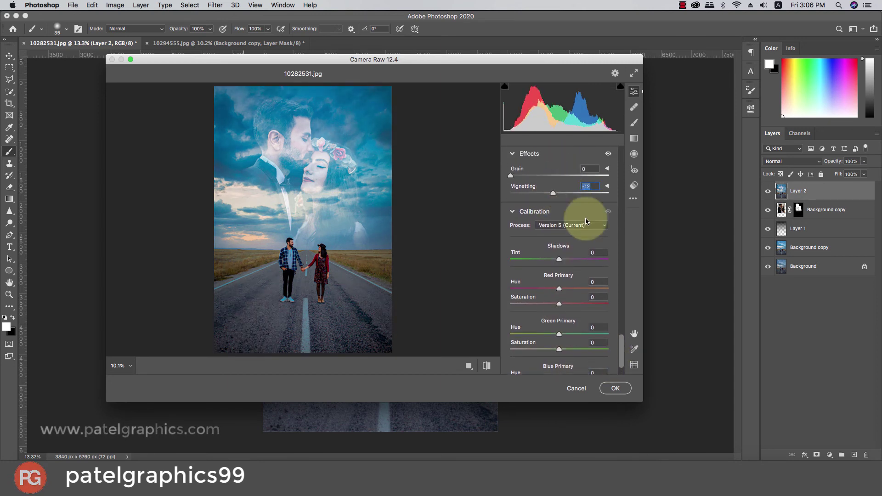
Raise the luminance of the Oranges to +23 in the Color Mixer
{"action": "left_click_drag", "start_coordinate": [621, 342], "coordinate": [621, 244]}
{"action": "left_click", "coordinate": [565, 215]}
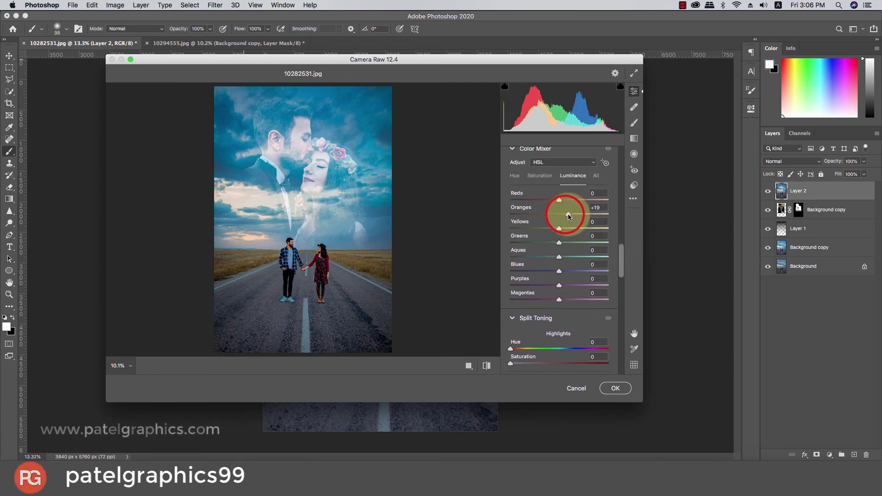
{"action": "left_click_drag", "start_coordinate": [569, 216], "coordinate": [567, 215]}
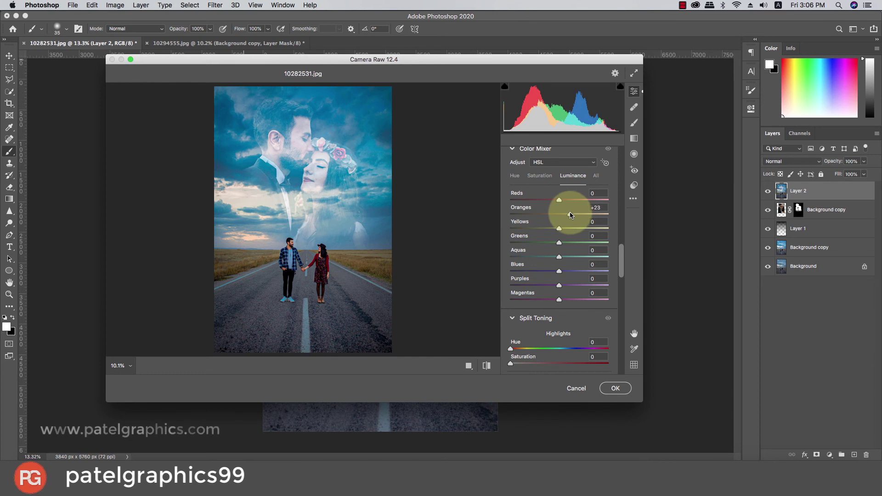
{"action": "left_click", "coordinate": [571, 216]}
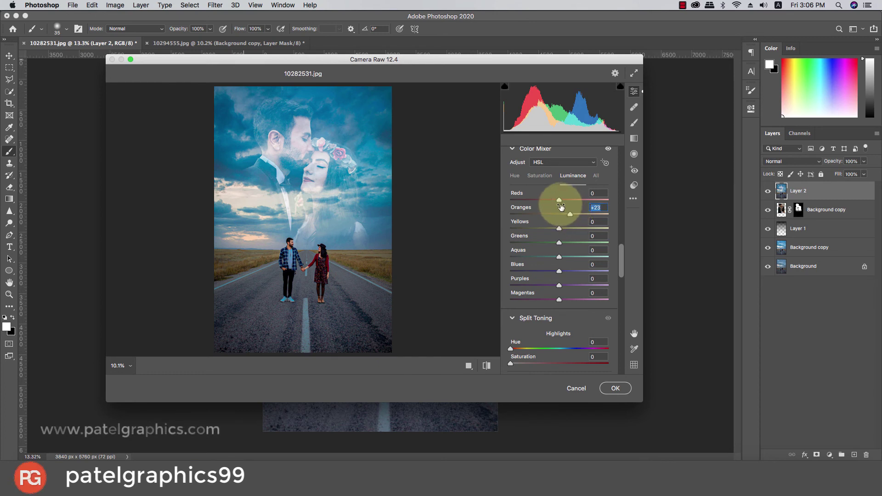
Set the Color Mixer saturation to +9 for the Yellows, keeping the Oranges at 0
{"action": "left_click", "coordinate": [538, 177]}
{"action": "mouse_move", "coordinate": [542, 225]}
{"action": "left_mouse_down"}
{"action": "mouse_move", "coordinate": [470, 221]}
{"action": "mouse_move", "coordinate": [571, 228]}
{"action": "mouse_move", "coordinate": [555, 216]}
{"action": "left_mouse_up"}
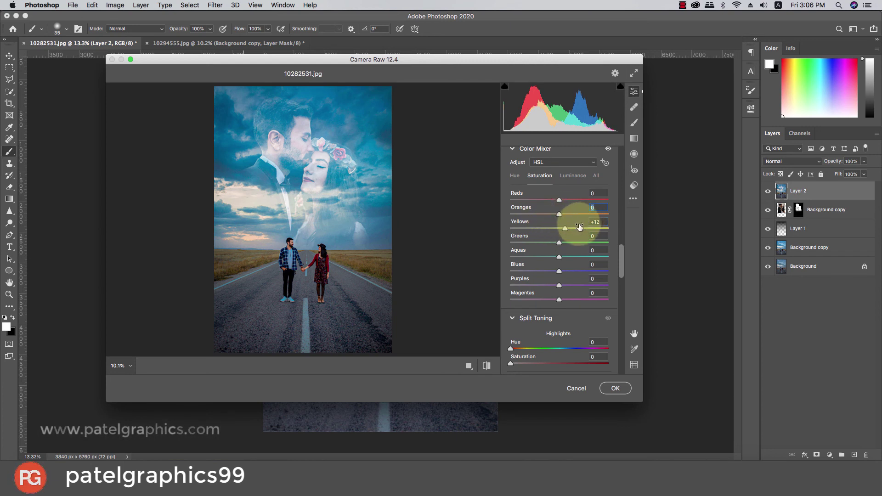
{"action": "mouse_move", "coordinate": [565, 228]}
{"action": "left_mouse_down"}
{"action": "mouse_move", "coordinate": [493, 232]}
{"action": "mouse_move", "coordinate": [554, 238]}
{"action": "left_mouse_up"}
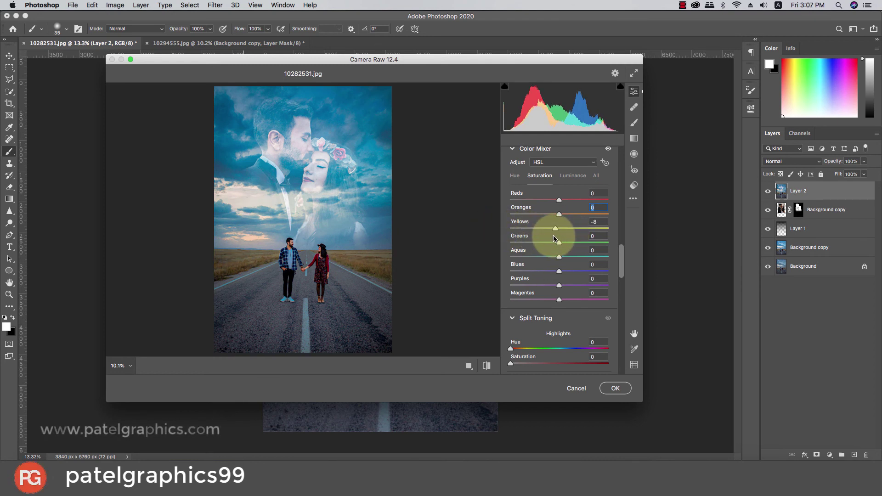
{"action": "key", "text": "Tab"}
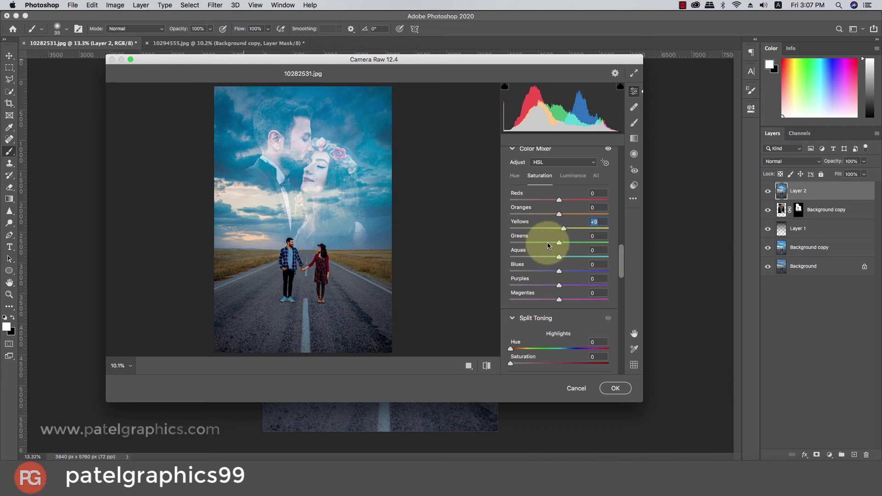
Set the Color Mixer saturation of the Greens to +4 and the hue of the Yellows to -30
{"action": "left_click_drag", "start_coordinate": [548, 243], "coordinate": [571, 240]}
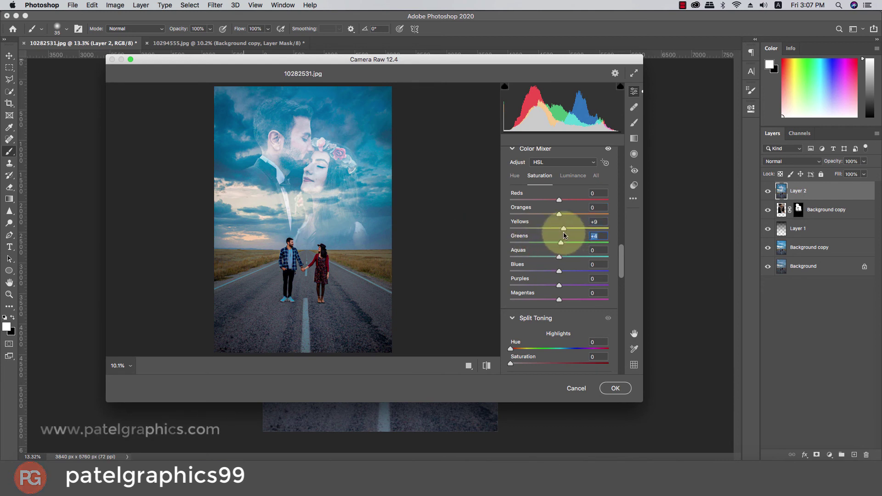
{"action": "scroll", "coordinate": [566, 232], "scroll_direction": "up", "scroll_amount": 2}
{"action": "left_click", "coordinate": [514, 194]}
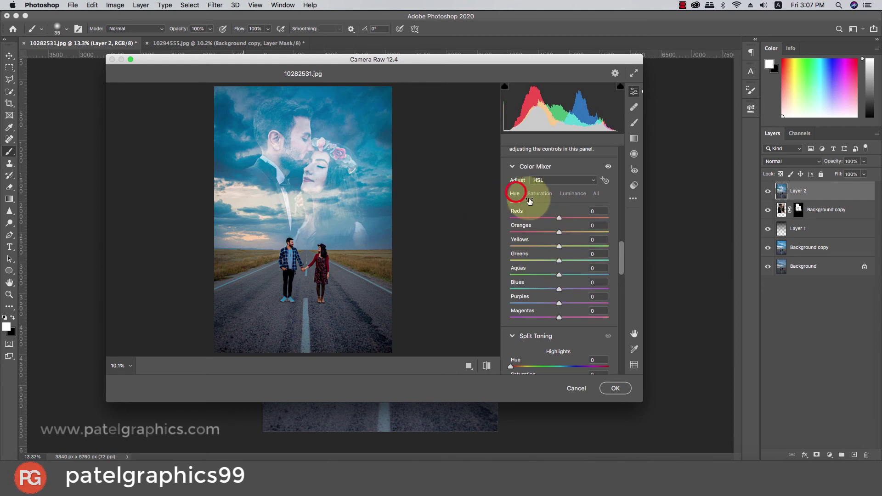
{"action": "mouse_move", "coordinate": [557, 248]}
{"action": "left_mouse_down"}
{"action": "mouse_move", "coordinate": [532, 247]}
{"action": "mouse_move", "coordinate": [542, 251]}
{"action": "left_mouse_up"}
{"action": "scroll", "coordinate": [579, 221], "scroll_direction": "up", "scroll_amount": 5}
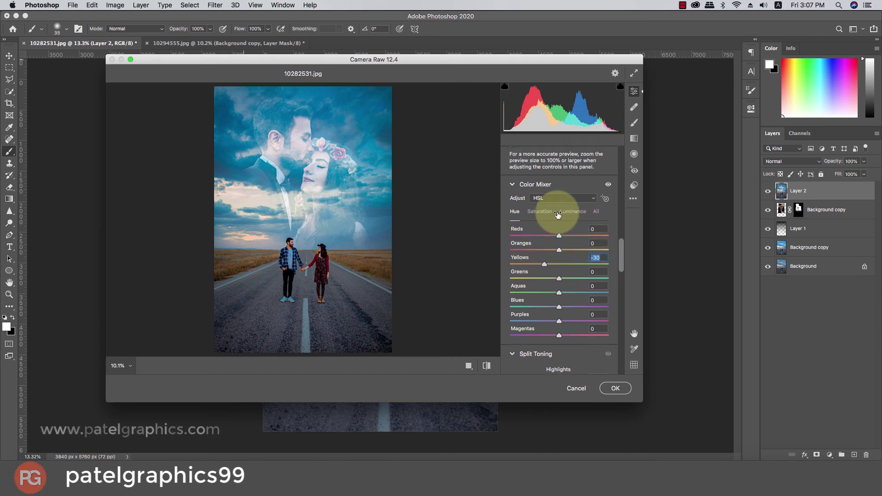
Apply the Camera Raw adjustments to Layer 2 and toggle the layer's visibility to compare before and after
{"action": "left_click_drag", "start_coordinate": [621, 245], "coordinate": [627, 157]}
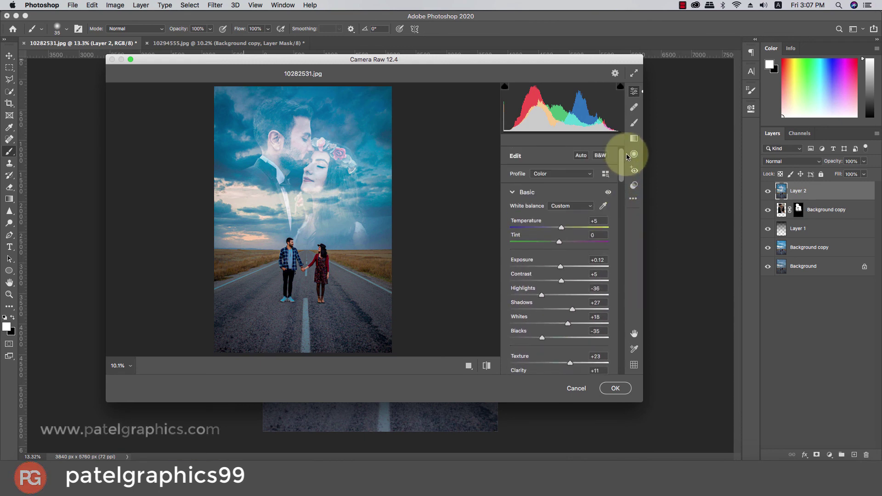
{"action": "left_click", "coordinate": [605, 394]}
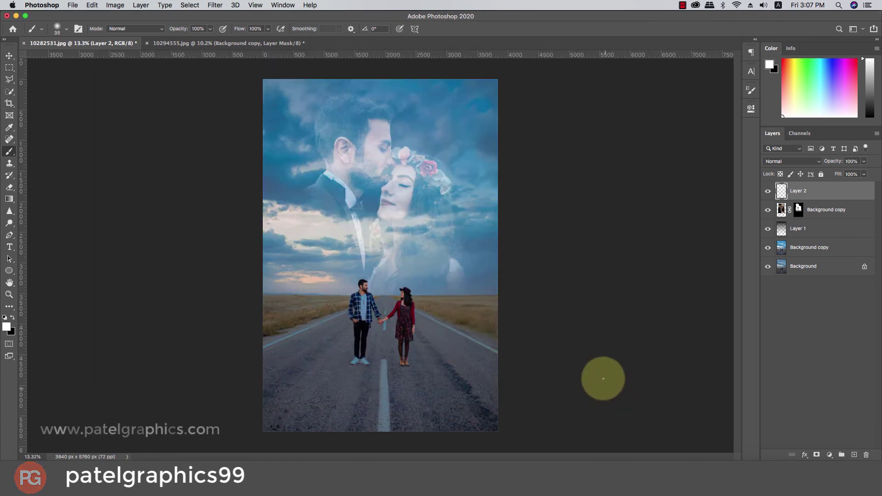
{"action": "left_click", "coordinate": [769, 190]}
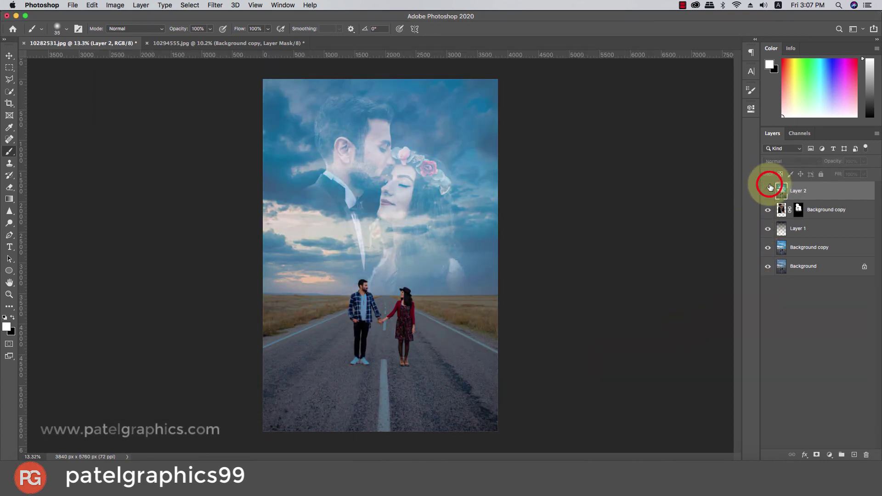
{"action": "left_click", "coordinate": [768, 189]}
Add a Color Lookup adjustment layer above Layer 2 using the 2Strip.look 3DLUT file
{"action": "left_click", "coordinate": [828, 450]}
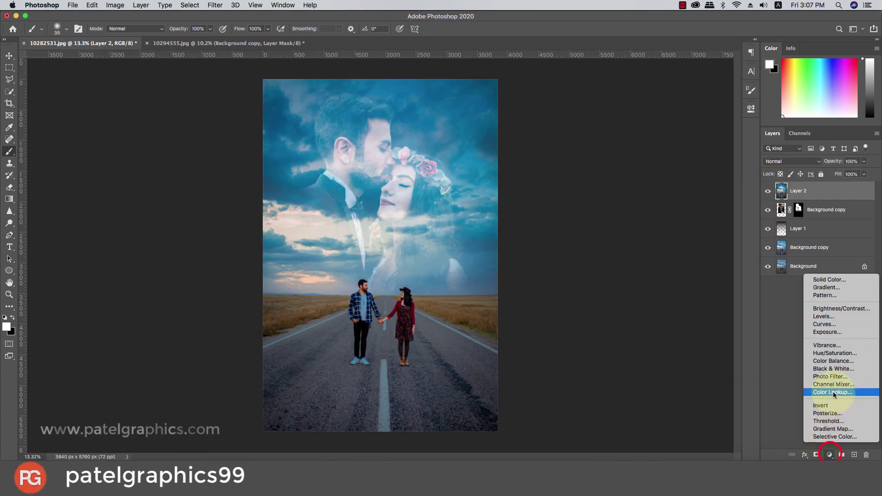
{"action": "left_click", "coordinate": [822, 390]}
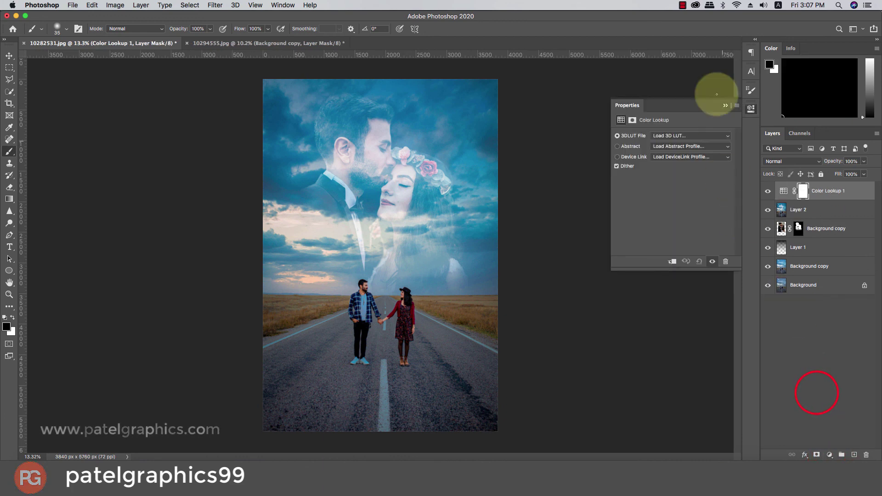
{"action": "left_click", "coordinate": [673, 134]}
{"action": "left_click", "coordinate": [666, 159]}
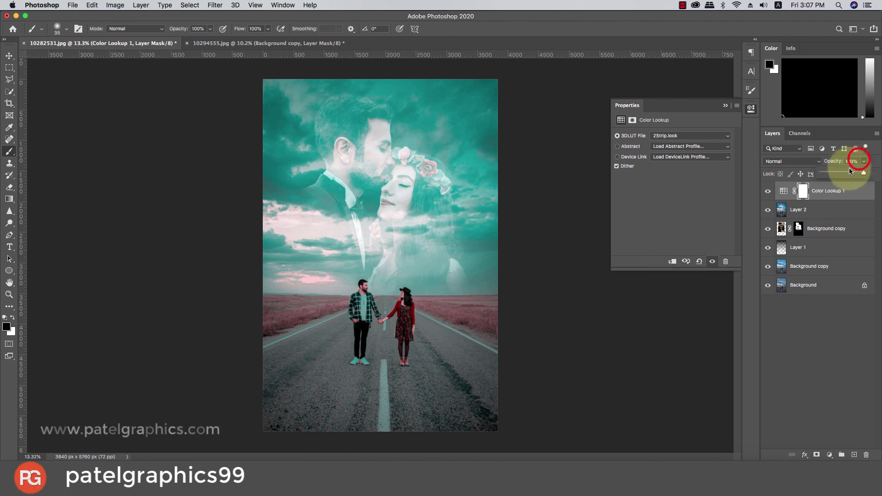
Reduce the Color Lookup layer's opacity to 41% and toggle its visibility to compare the grading
{"action": "left_click", "coordinate": [863, 161]}
{"action": "left_click_drag", "start_coordinate": [859, 172], "coordinate": [838, 178]}
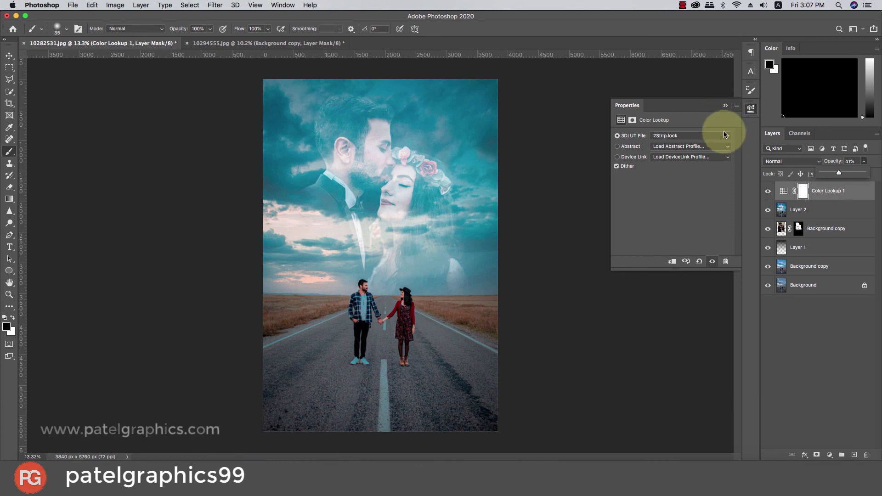
{"action": "left_click", "coordinate": [725, 105]}
{"action": "left_click", "coordinate": [768, 191]}
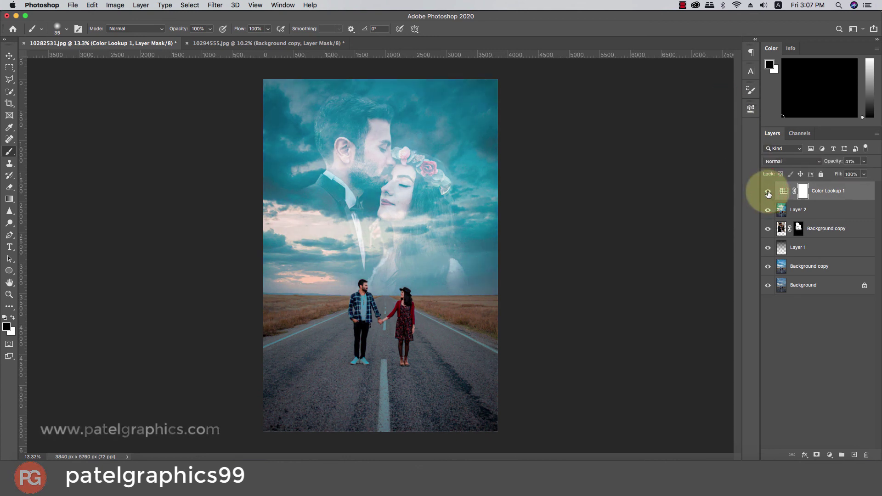
{"action": "left_click", "coordinate": [768, 191]}
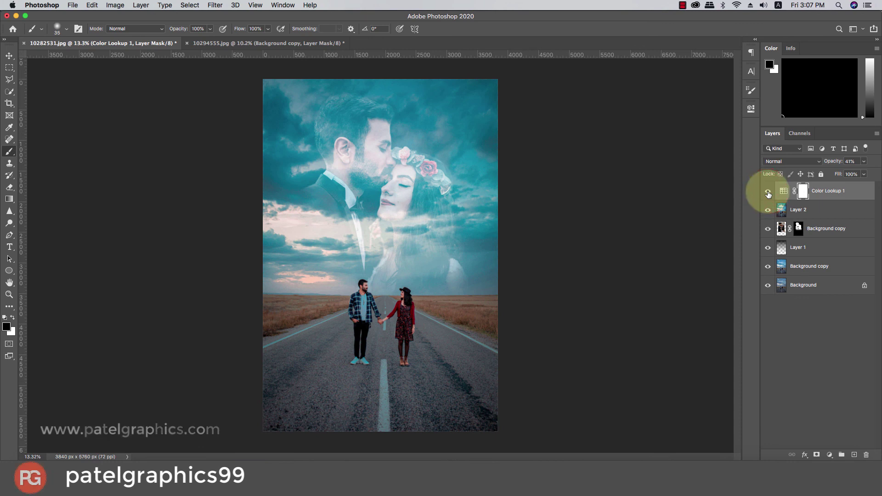
Group all layers above the Background and toggle the group's visibility to compare the composite with the original photo
{"action": "left_click", "coordinate": [819, 262]}
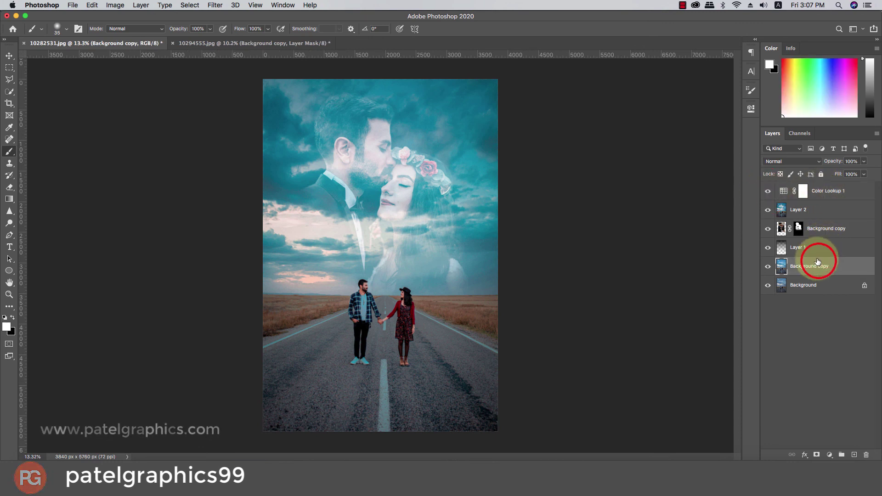
{"action": "left_click", "coordinate": [831, 196], "text": "shift"}
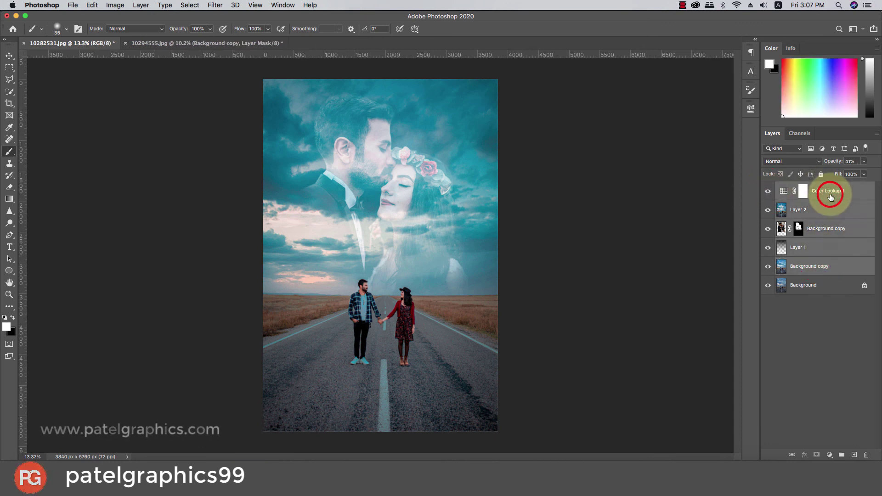
{"action": "key", "text": "super+g"}
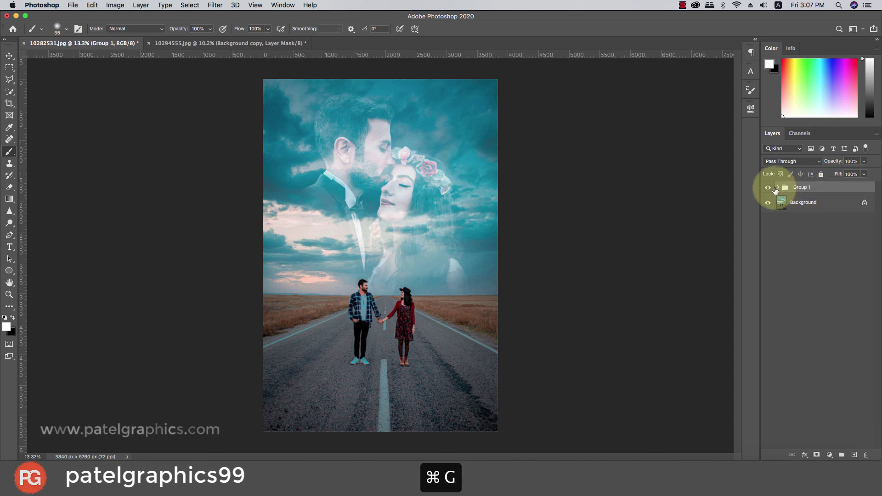
{"action": "left_click", "coordinate": [768, 185]}
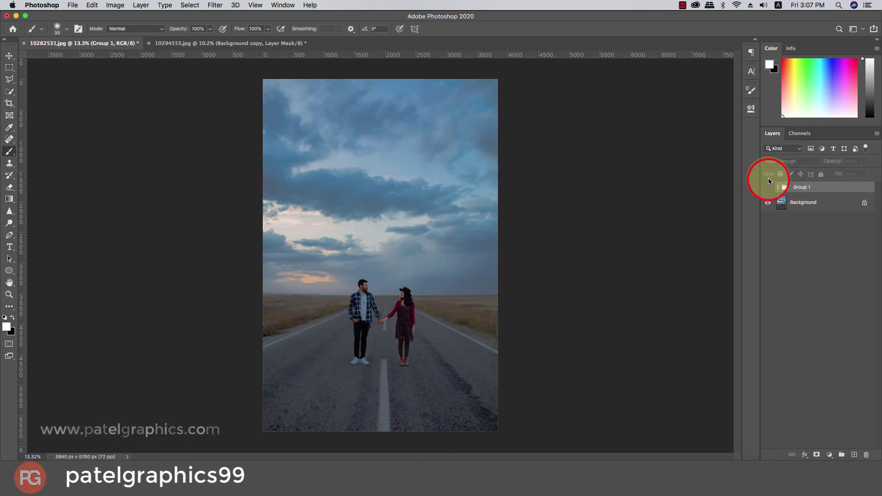
{"action": "left_click", "coordinate": [765, 187]}
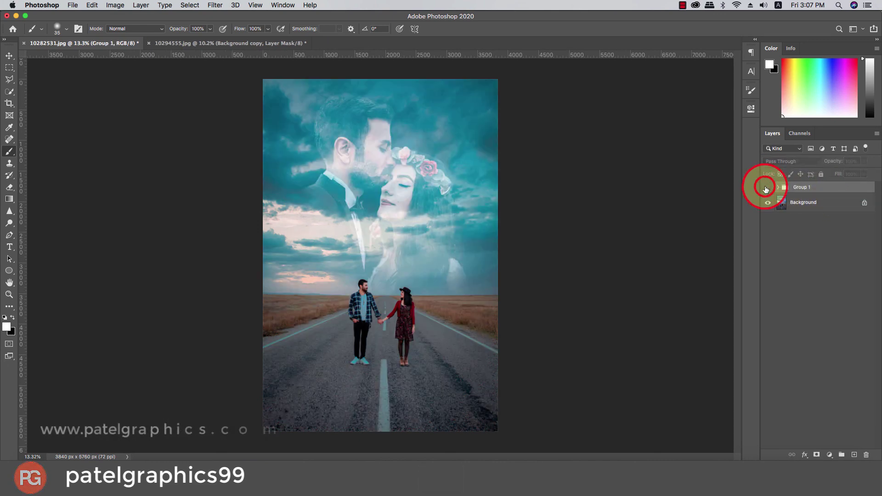